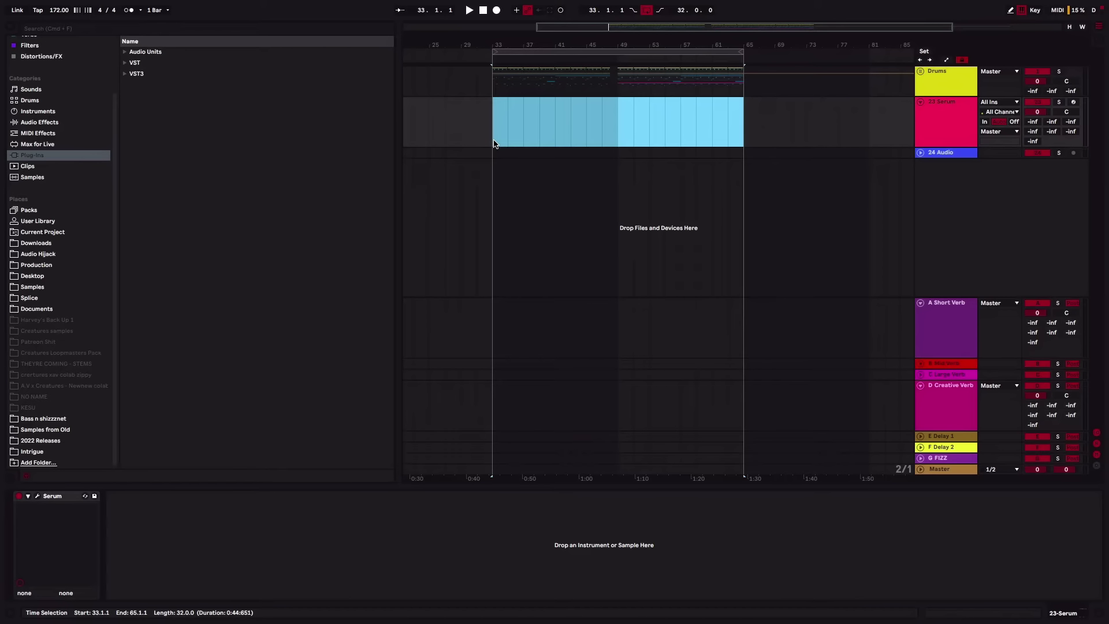
Step: Play the Drums group from bar 33 to hear the existing beat
left_click(947, 90)
left_click(944, 109)
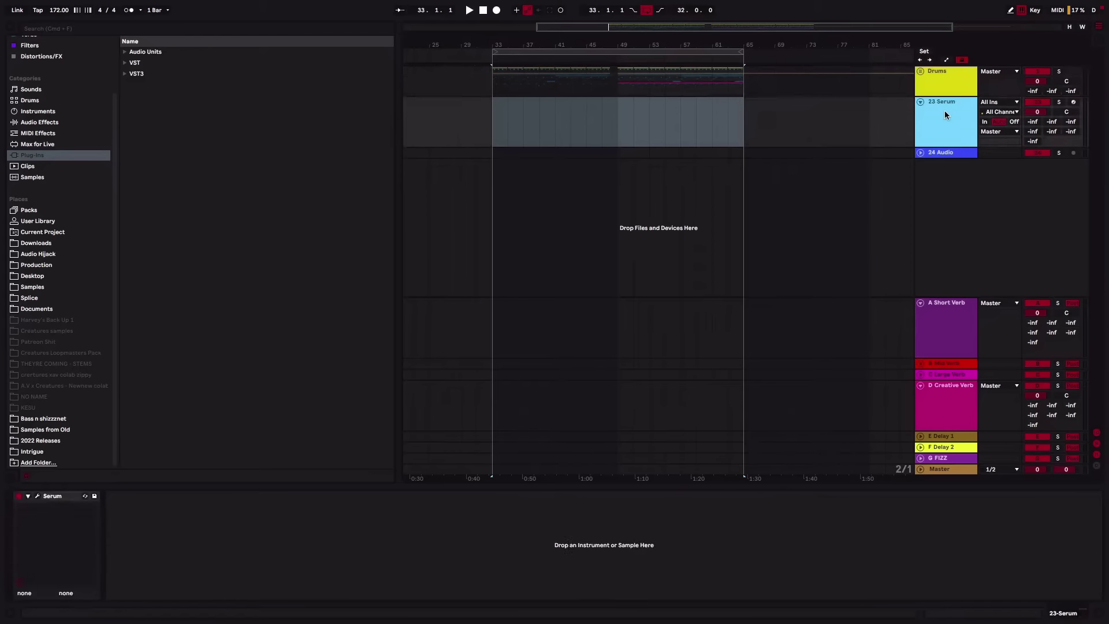
left_click(947, 91)
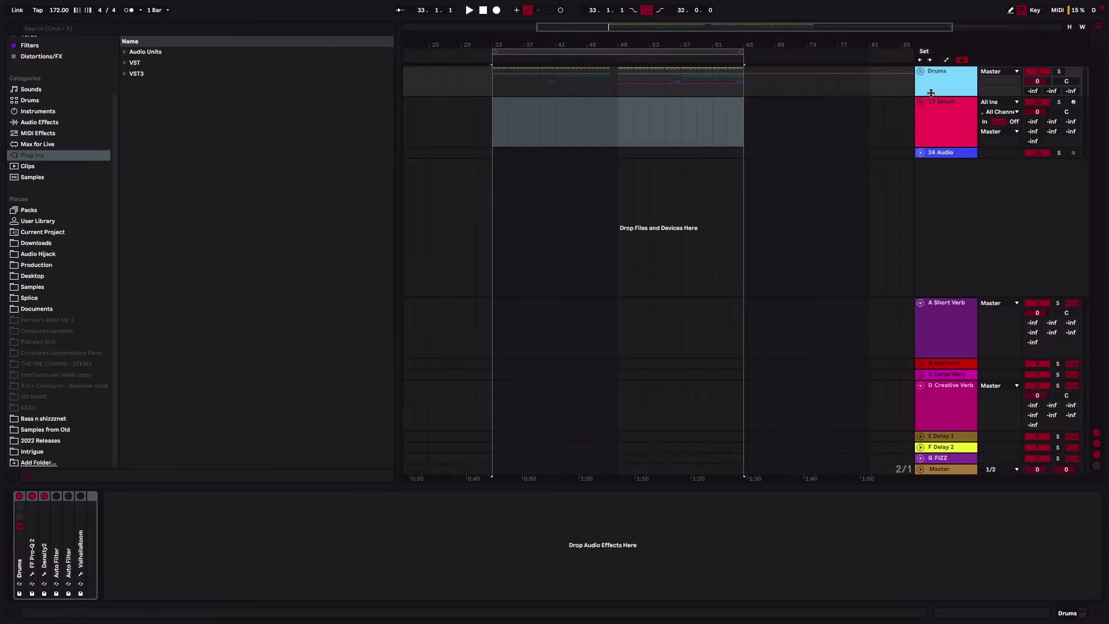
key("space")
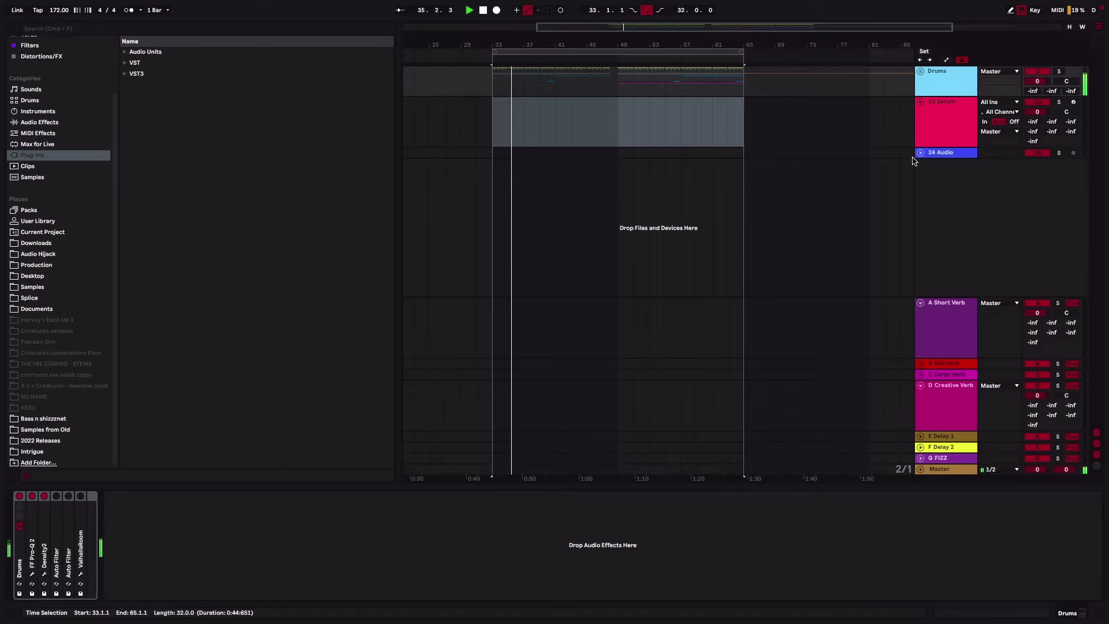
Step: Create an empty four-bar MIDI clip on the Serum track from bar 33 to 37 and enlarge its note editor
left_click(967, 122)
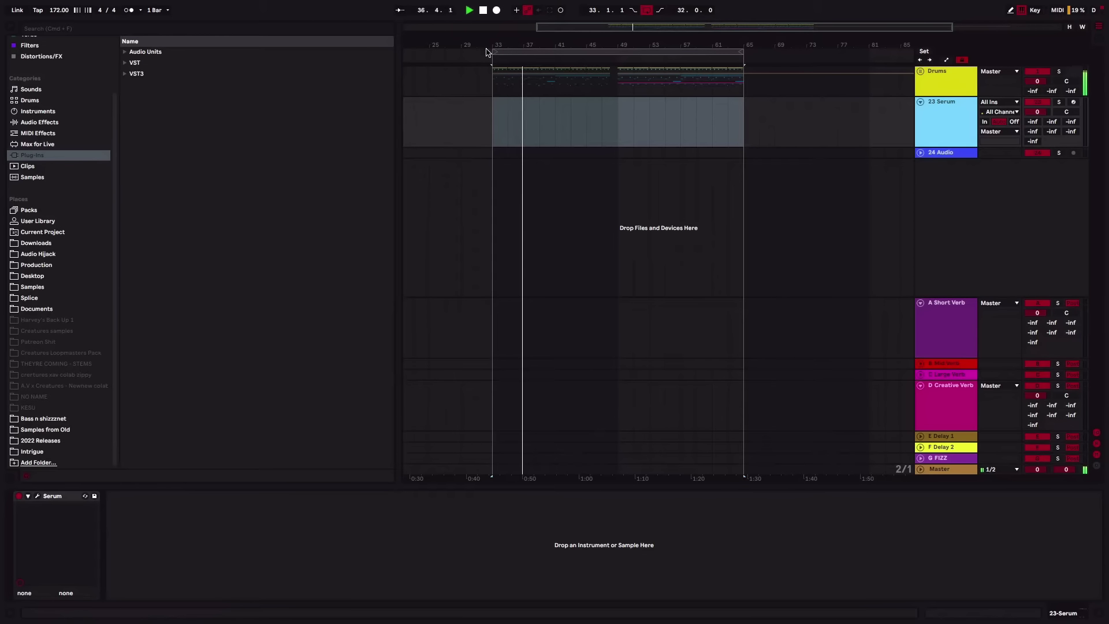
left_click_drag(492, 121, 603, 131)
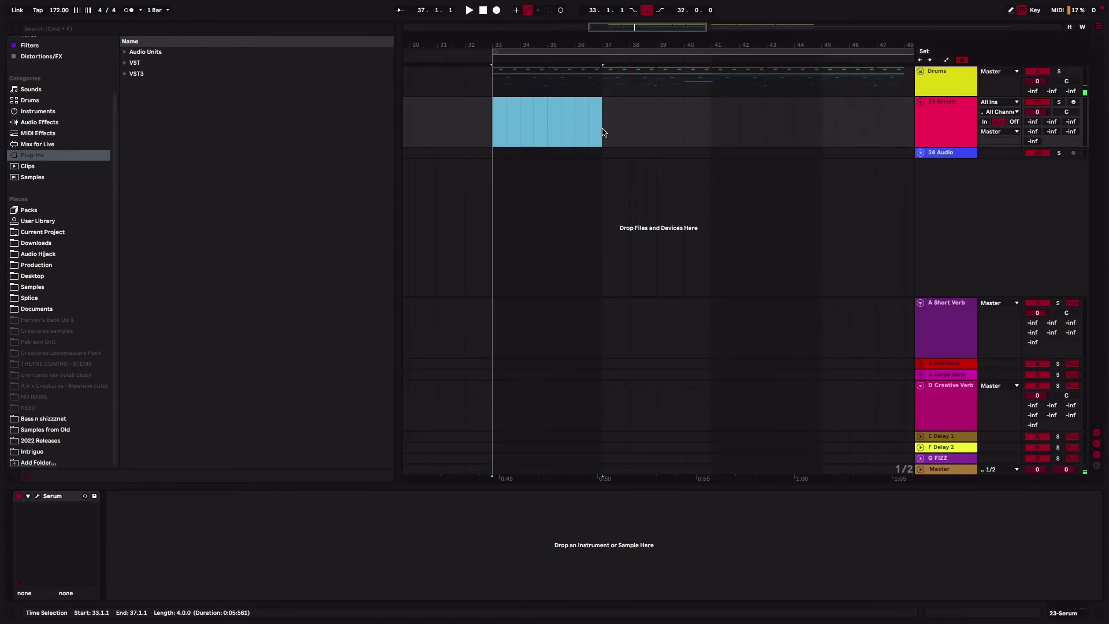
right_click(602, 132)
left_click(646, 215)
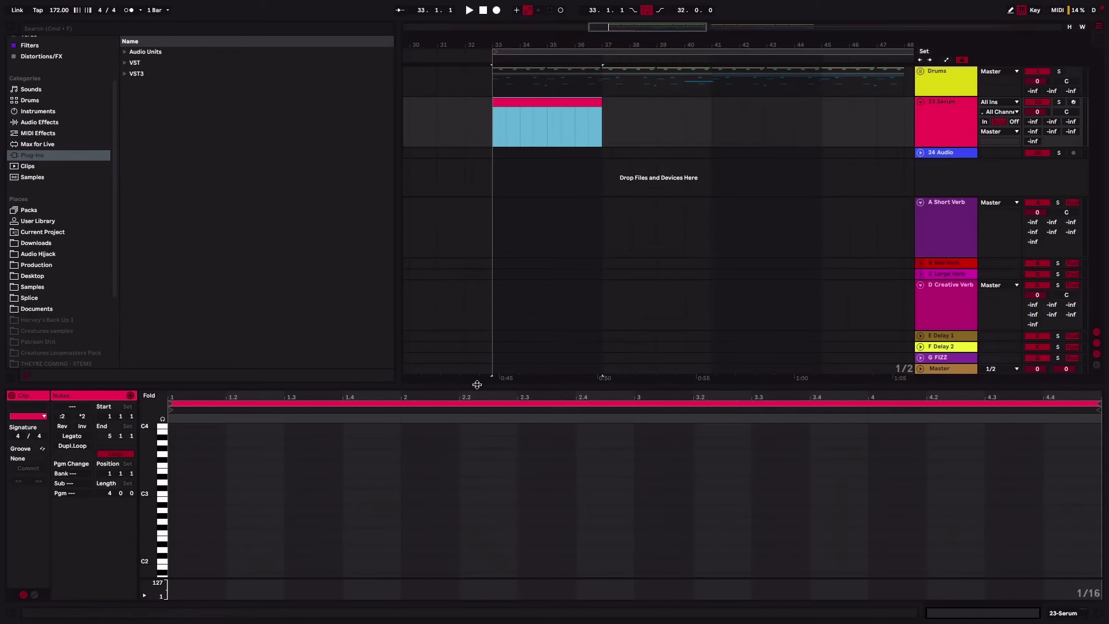
left_click_drag(477, 385, 504, 238)
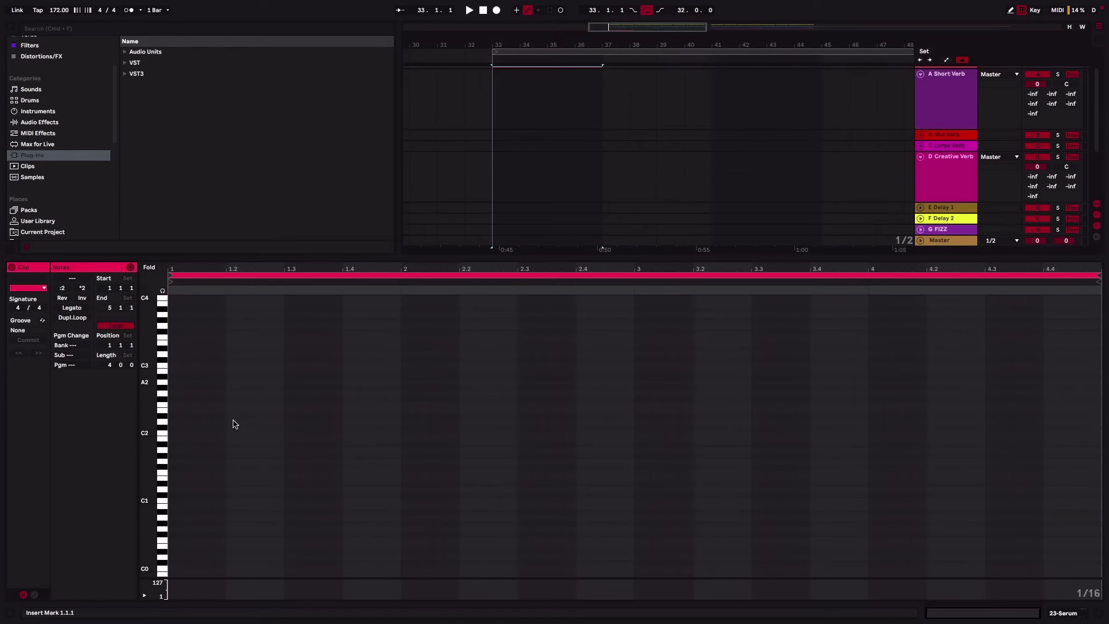
Step: Add a one-beat F1 note at the start of the clip and lower it an octave to F0
double_click(175, 473)
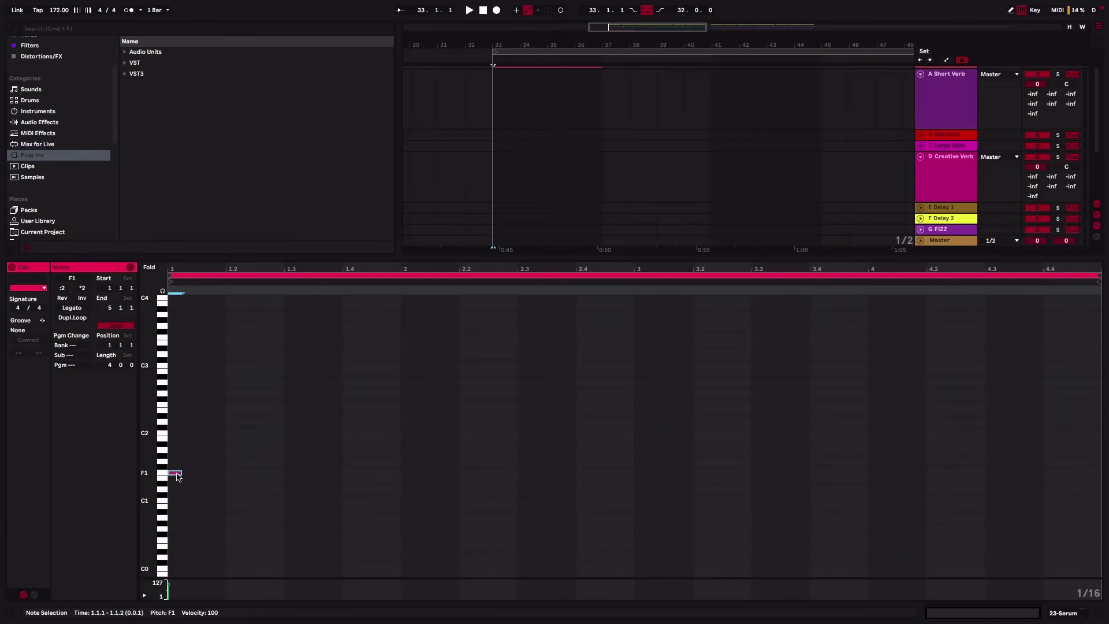
left_click_drag(216, 473, 219, 473)
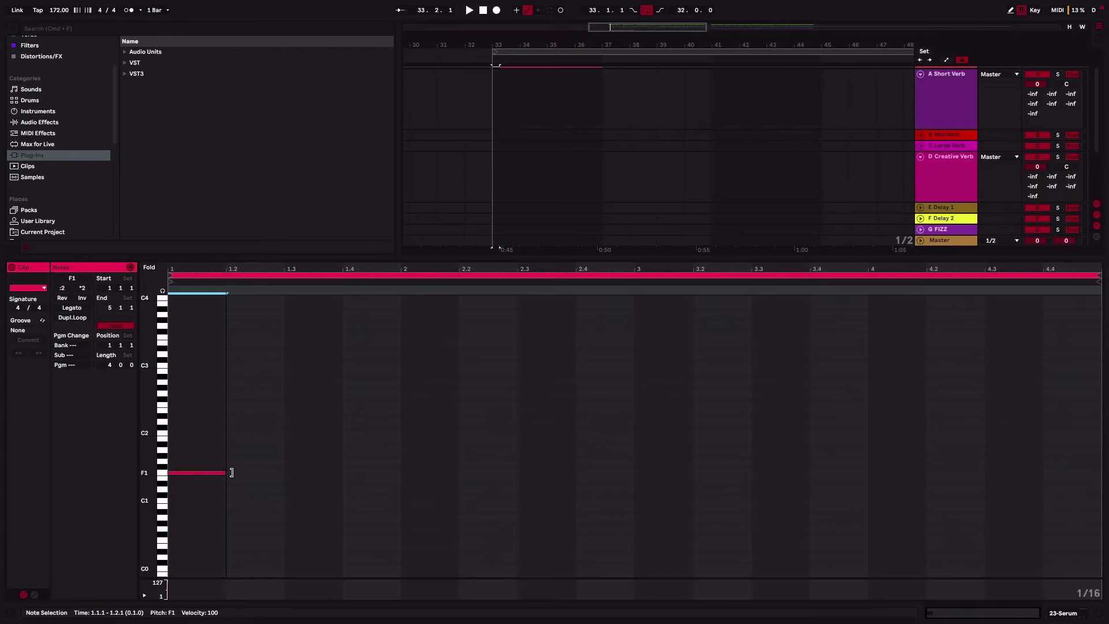
key("shift+Down")
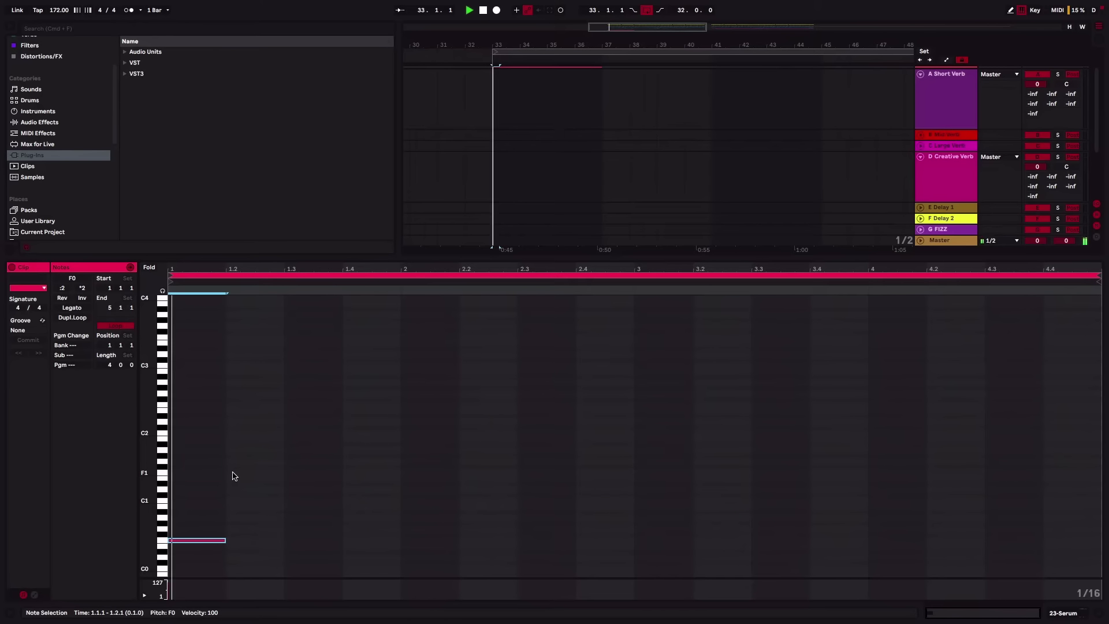
Step: Lengthen the F0 note to two beats, follow it with a higher two-beat note and another two-beat F0, and close the note editor
left_click_drag(235, 540, 518, 541)
double_click(291, 534)
double_click(405, 541)
key("super+alt+l")
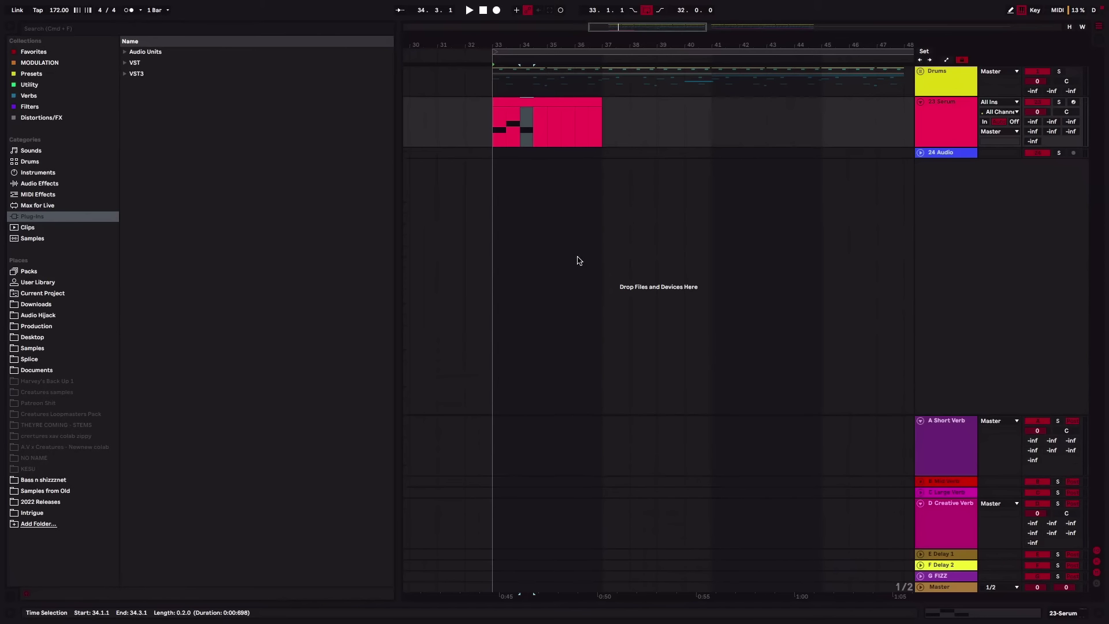
Step: Repeat the two-bar bass pattern on the Serum track so four copies fill bars 33 to 41
left_click_drag(547, 127, 699, 130)
key("super+d")
key("super+d")
key("super+d")
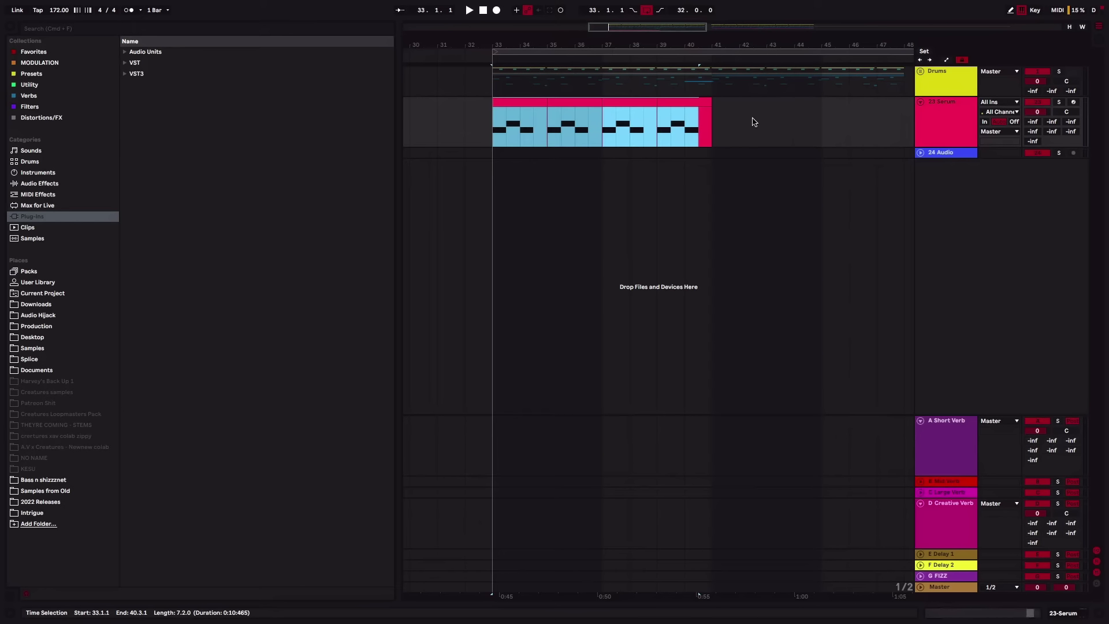
Step: Set the loop to bars 33 to 41 and play the bass pattern with the drums
left_click(718, 132, "shift")
key("super+l")
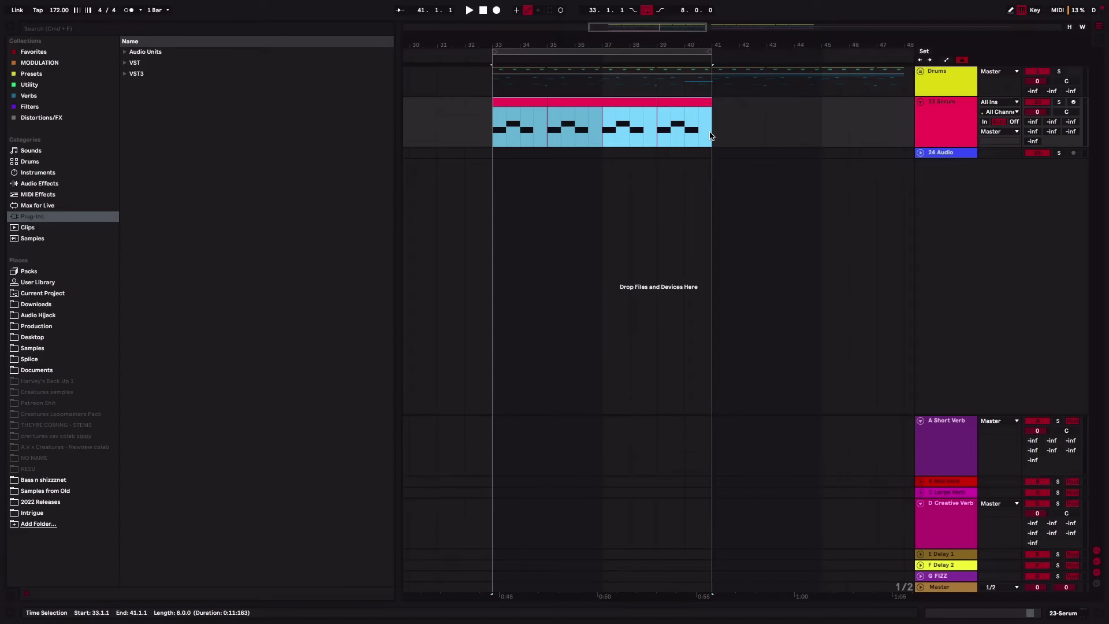
left_click(944, 119)
key("space")
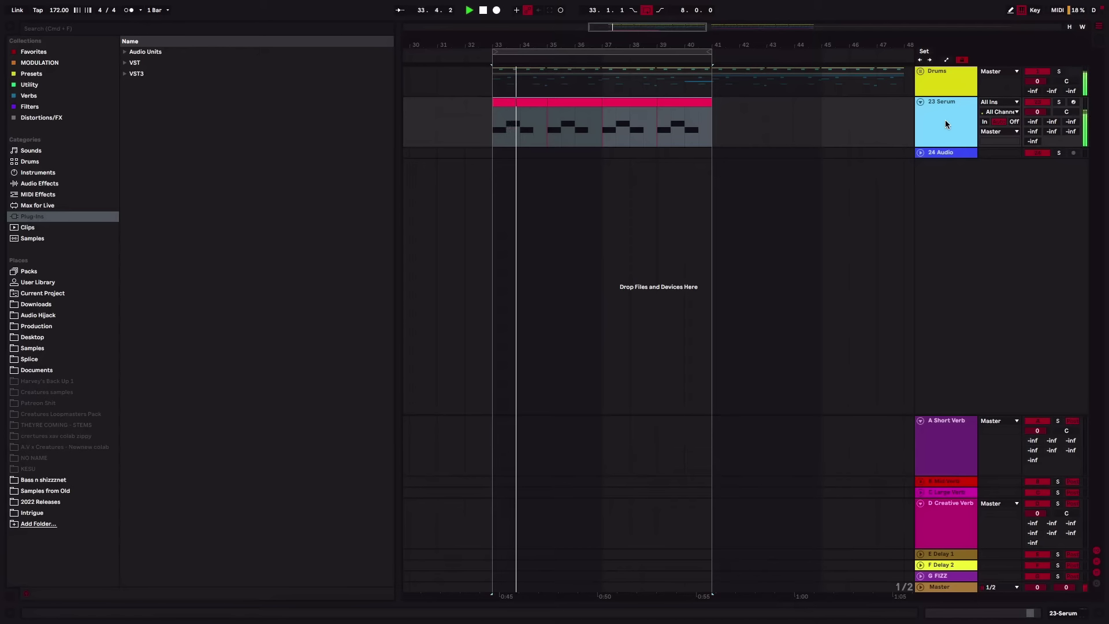
Step: Open the Serum instrument's window and browse the wavetable categories of oscillator A
double_click(930, 119)
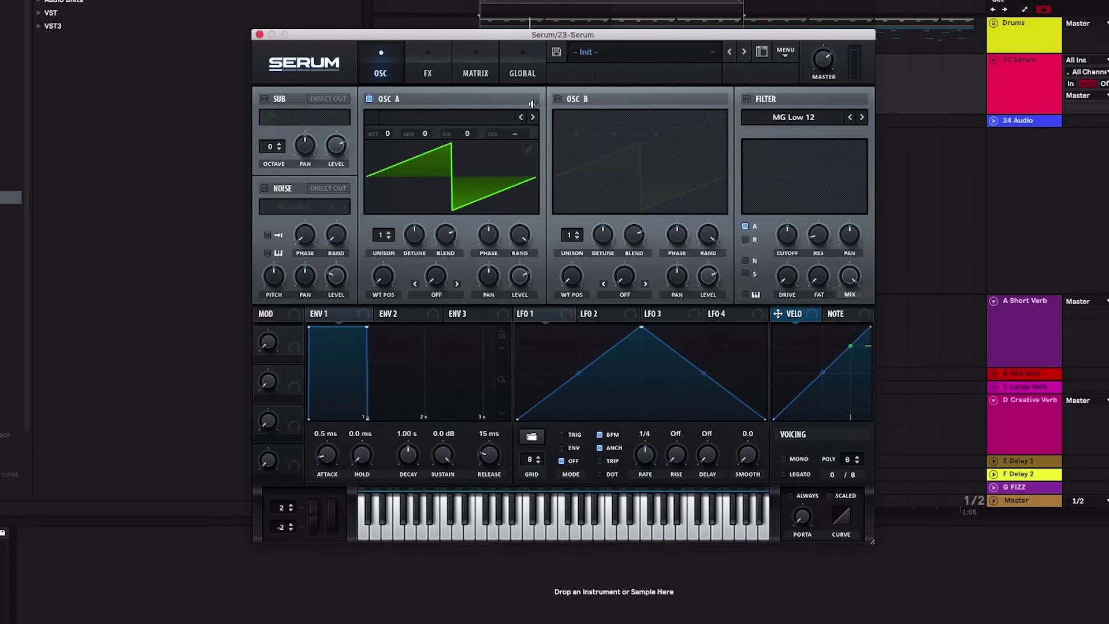
left_click(441, 119)
mouse_move(465, 145)
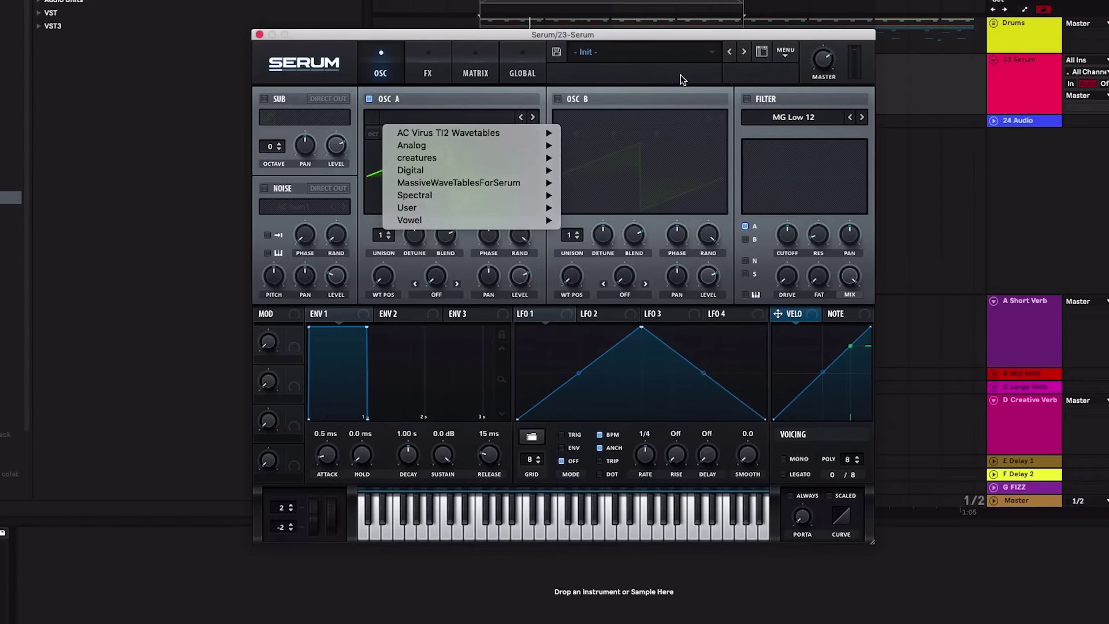
left_click(680, 80)
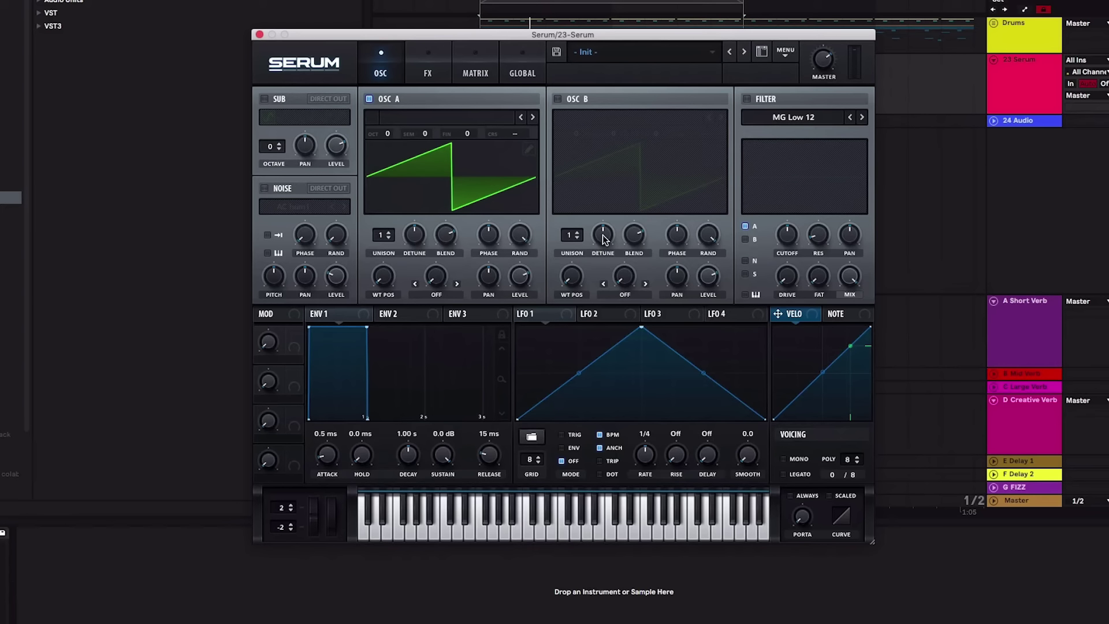
Step: Set Serum's oscillator quality to 4X, lower the unison width of both oscillators, and return to the oscillator view
left_click(523, 53)
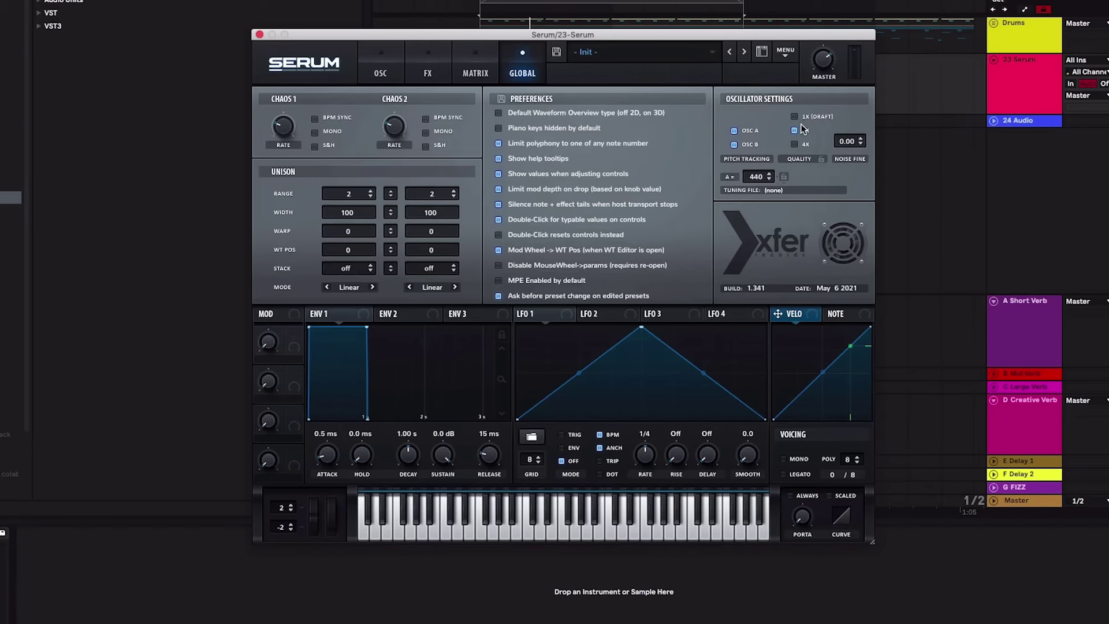
left_click(795, 145)
left_click_drag(348, 213, 352, 370)
left_click_drag(432, 216, 502, 587)
left_click(381, 70)
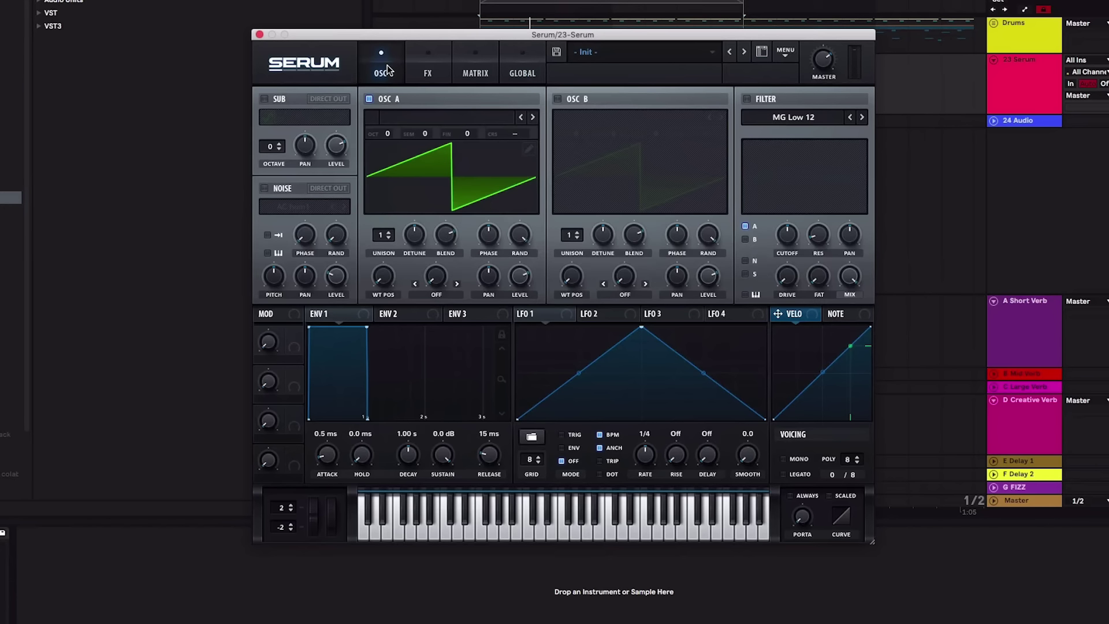
Step: Load the Analog_BD_Sin wavetable into oscillator A
left_click(444, 117)
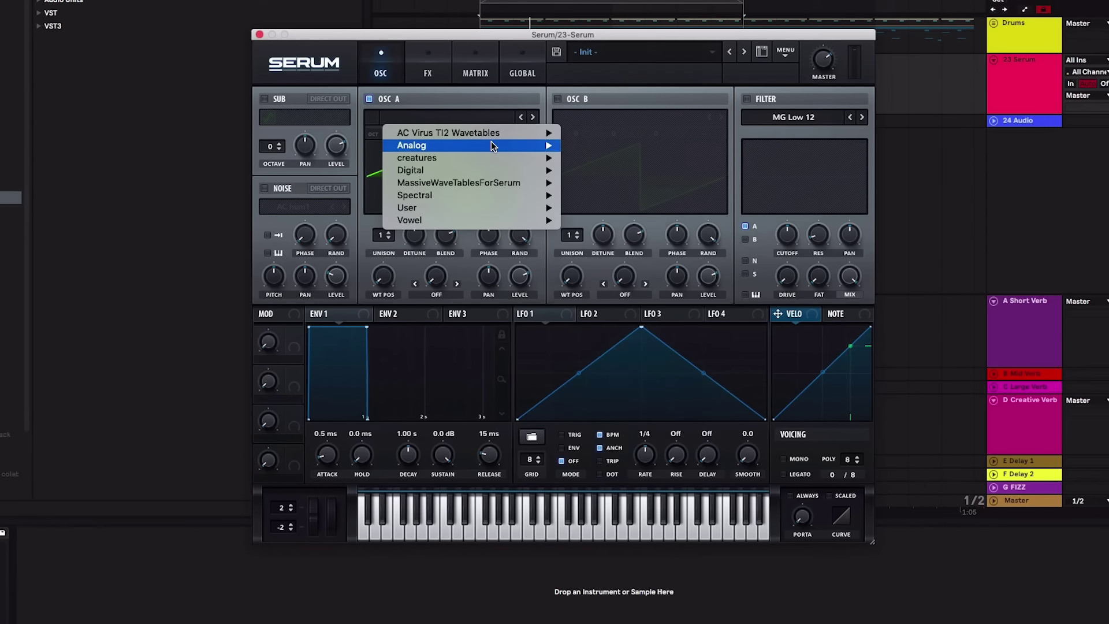
mouse_move(491, 143)
left_click(620, 166)
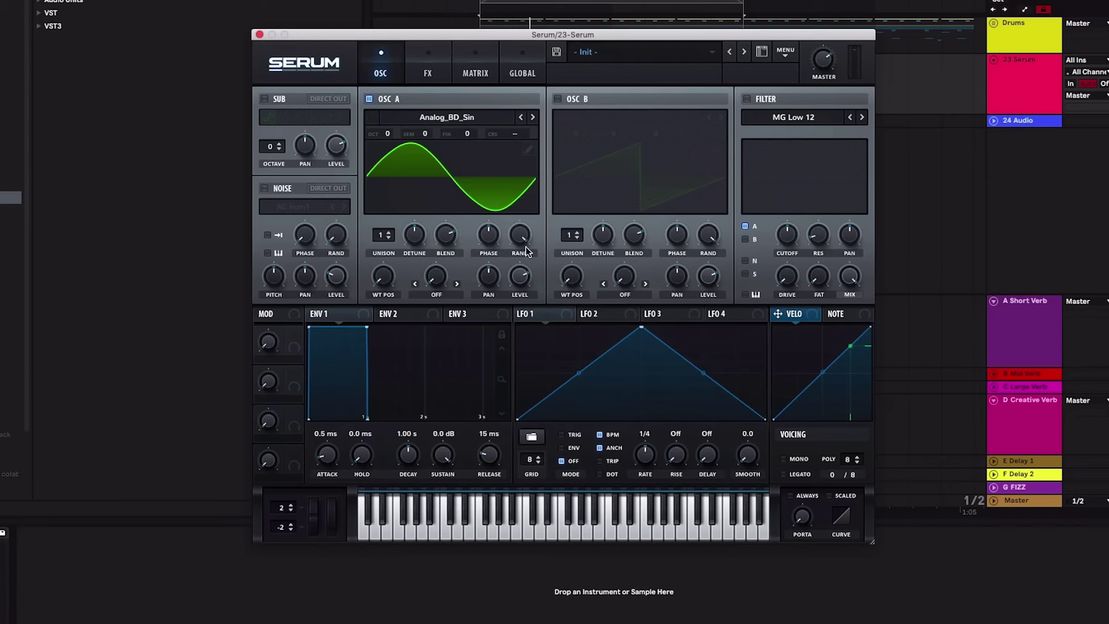
Step: In oscillator A's wavetable editor, clear every harmonic above the fundamental in frame 1 and remove all the other frames
left_click(533, 151)
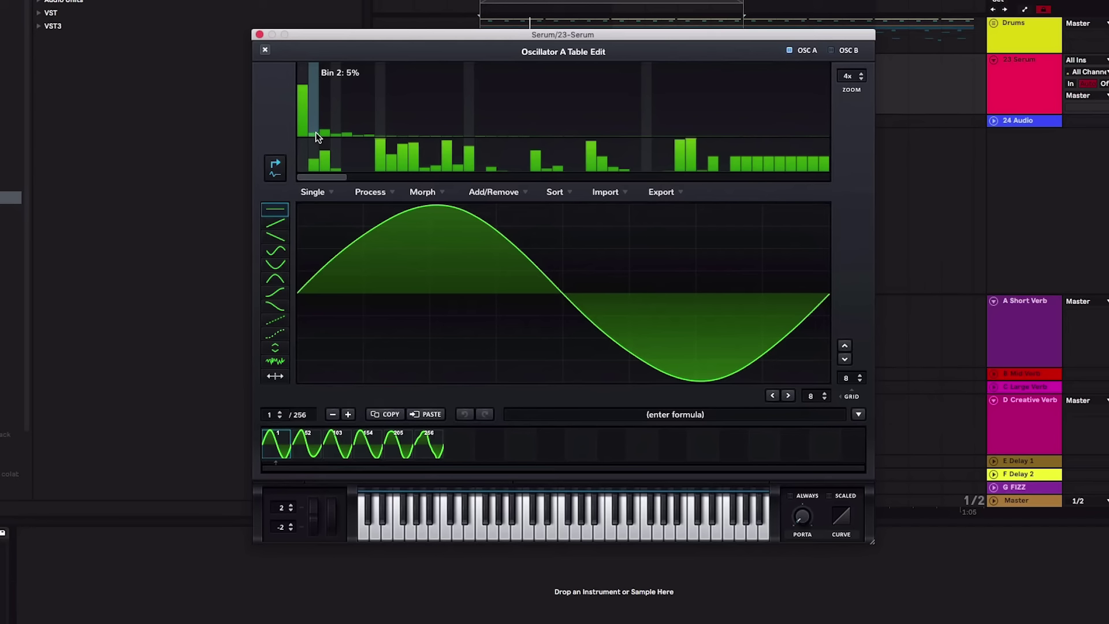
left_click_drag(318, 137, 350, 137)
left_click_drag(353, 283, 829, 288)
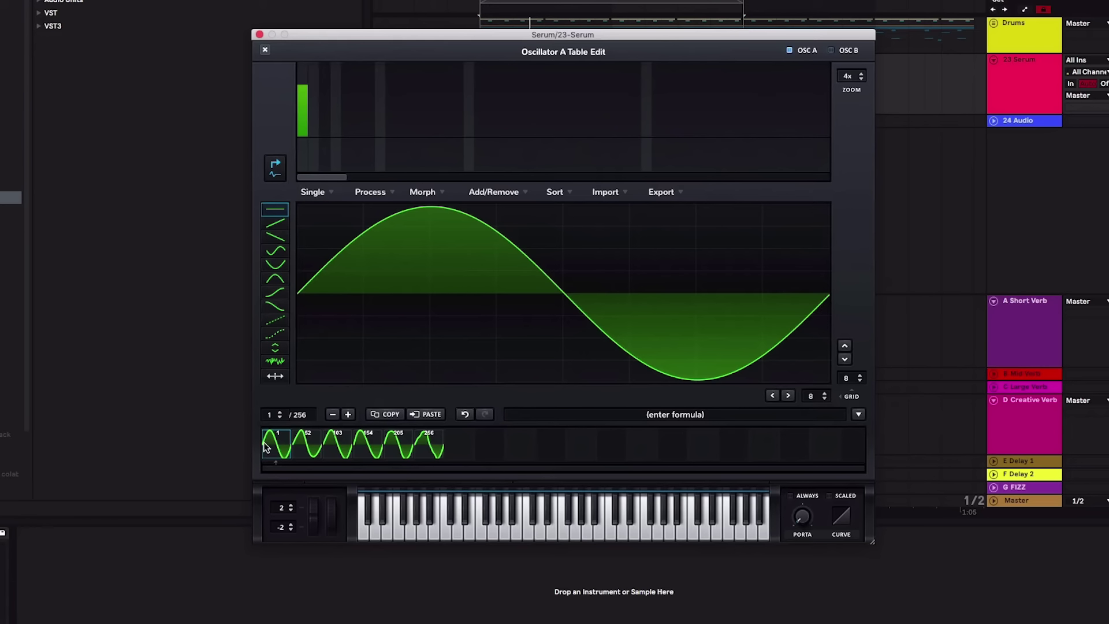
left_click(424, 448)
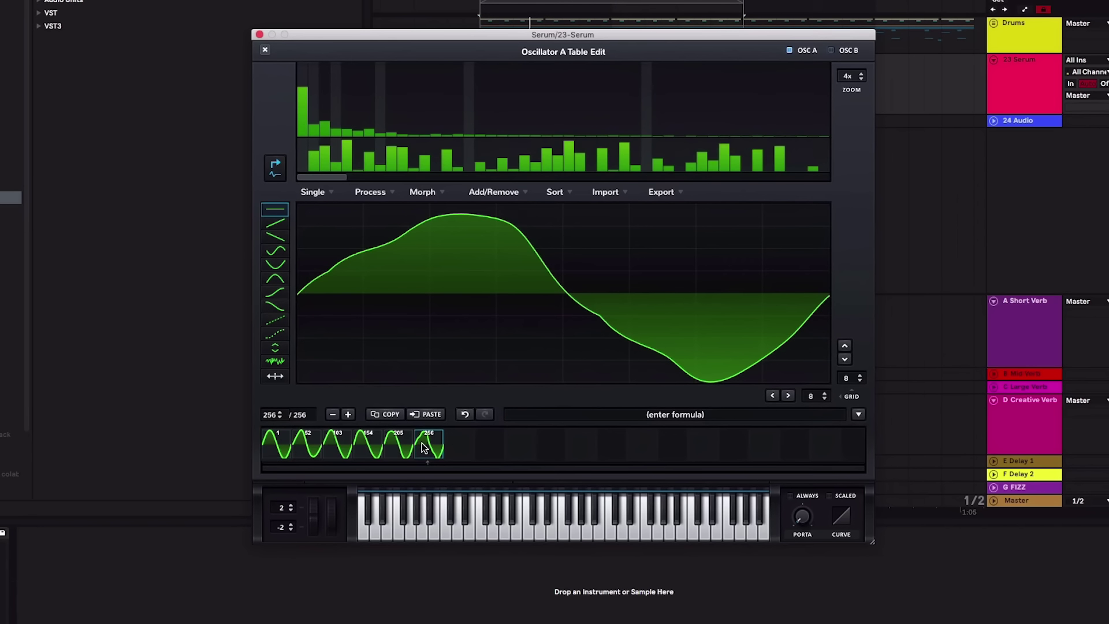
left_click(335, 414)
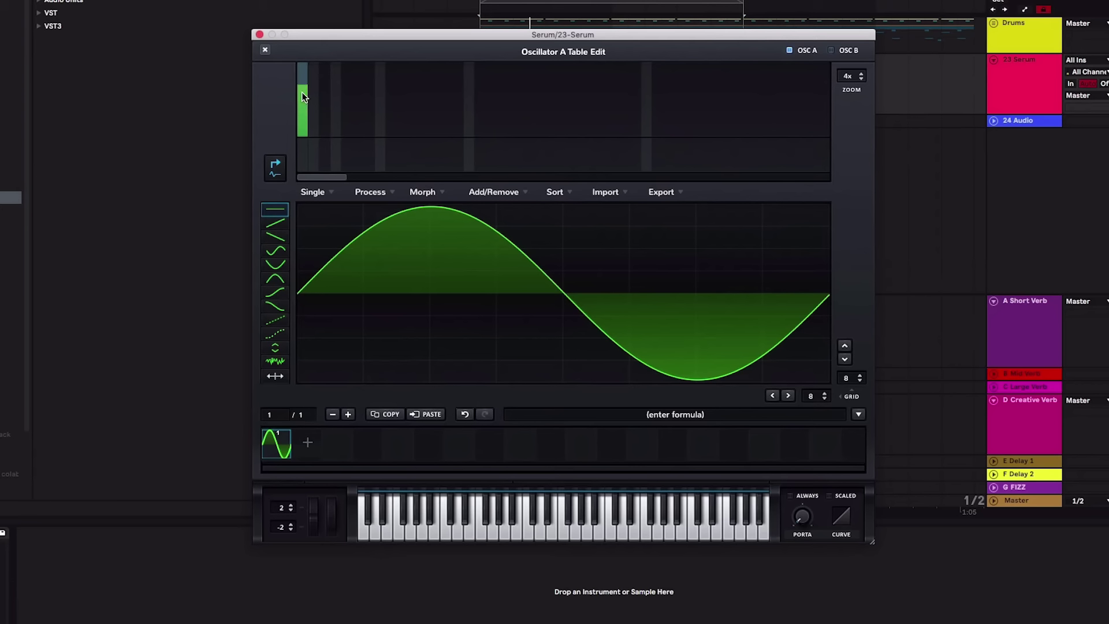
Step: Add harmonics 3, 5 and 7 at progressively lower levels to the single sine frame
mouse_move(325, 123)
left_mouse_down()
mouse_move(324, 102)
mouse_move(369, 130)
left_mouse_up()
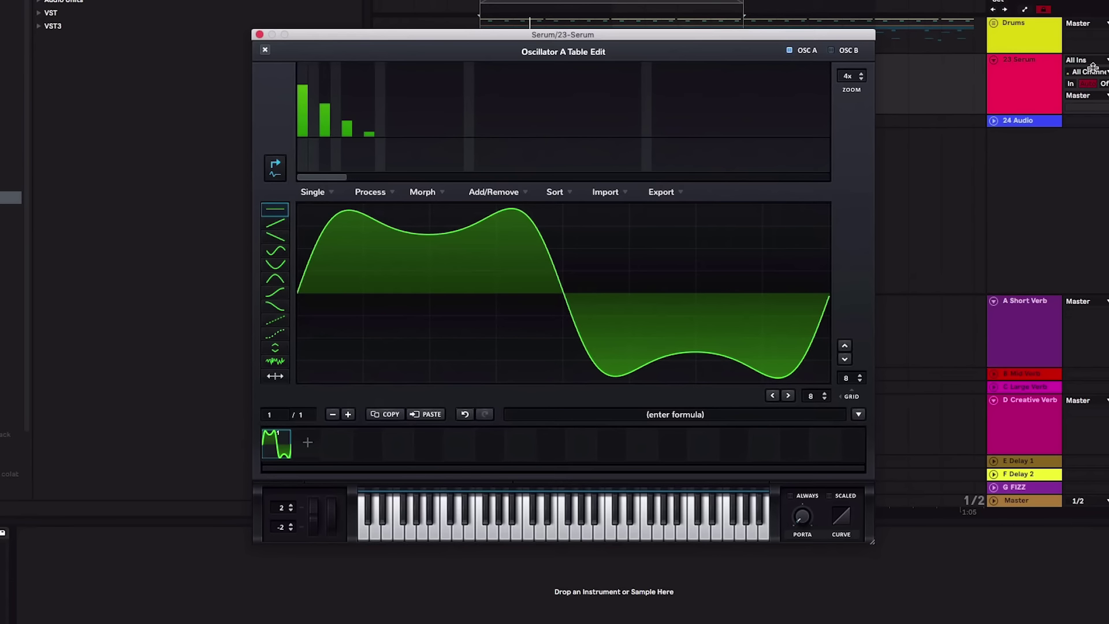
left_click(1071, 84)
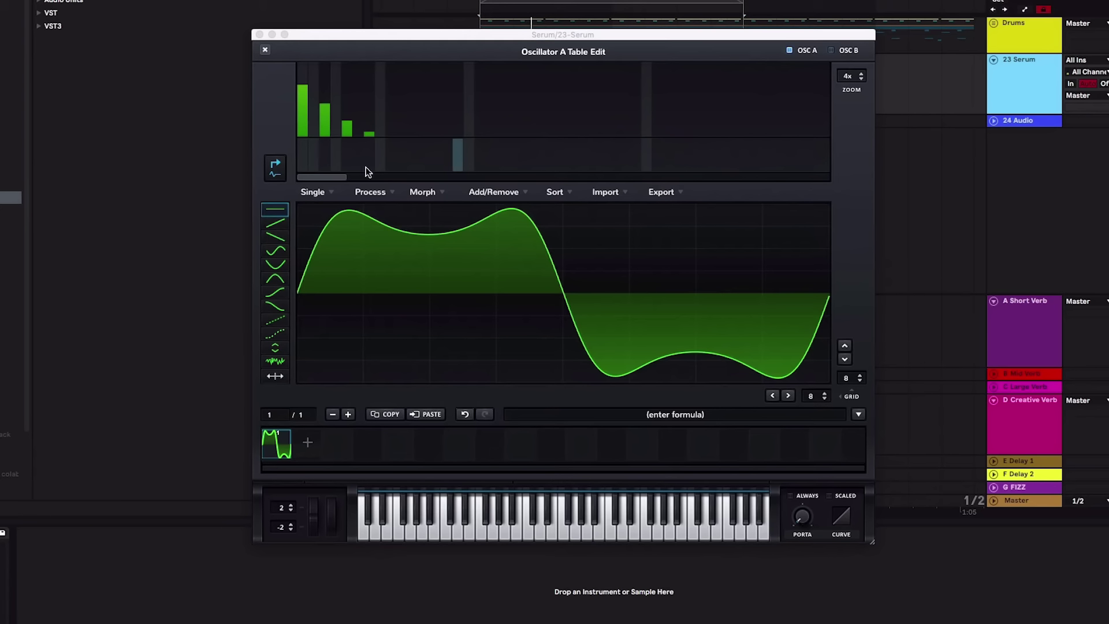
Step: Add a second frame duplicating the first and raise its harmonics 5 and 7
left_click(285, 435)
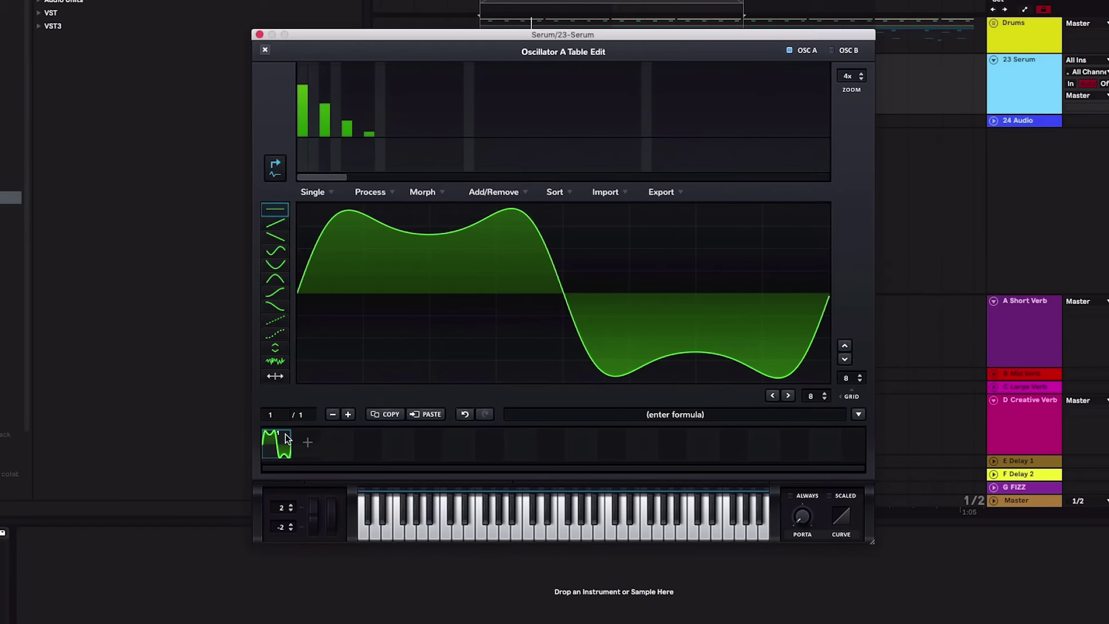
left_click(349, 415)
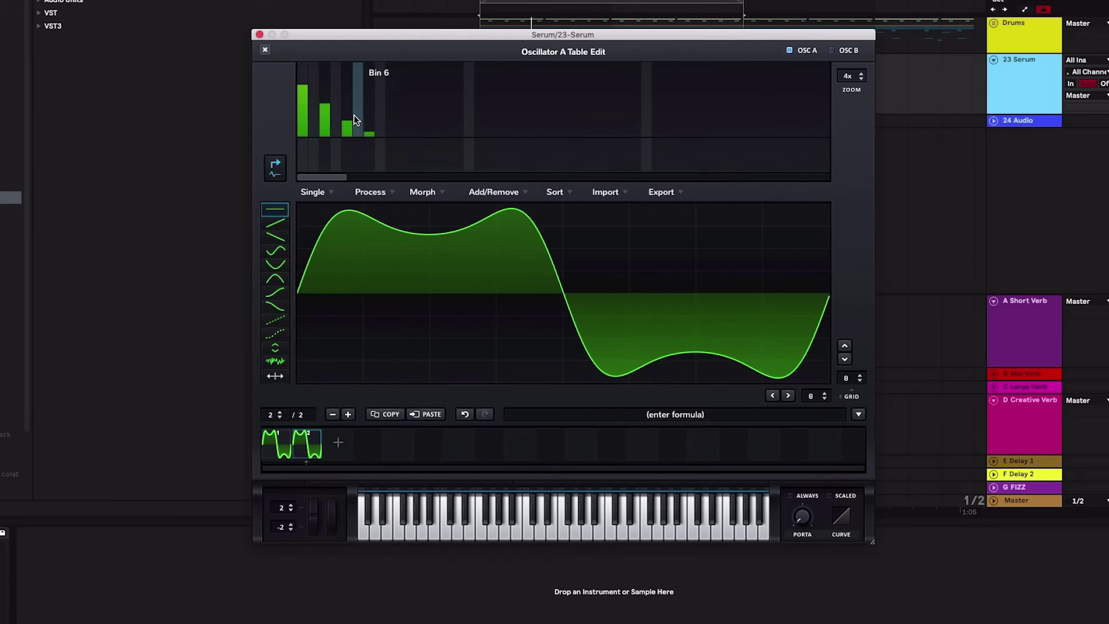
mouse_move(350, 117)
left_mouse_down()
mouse_move(349, 106)
mouse_move(369, 117)
left_mouse_up()
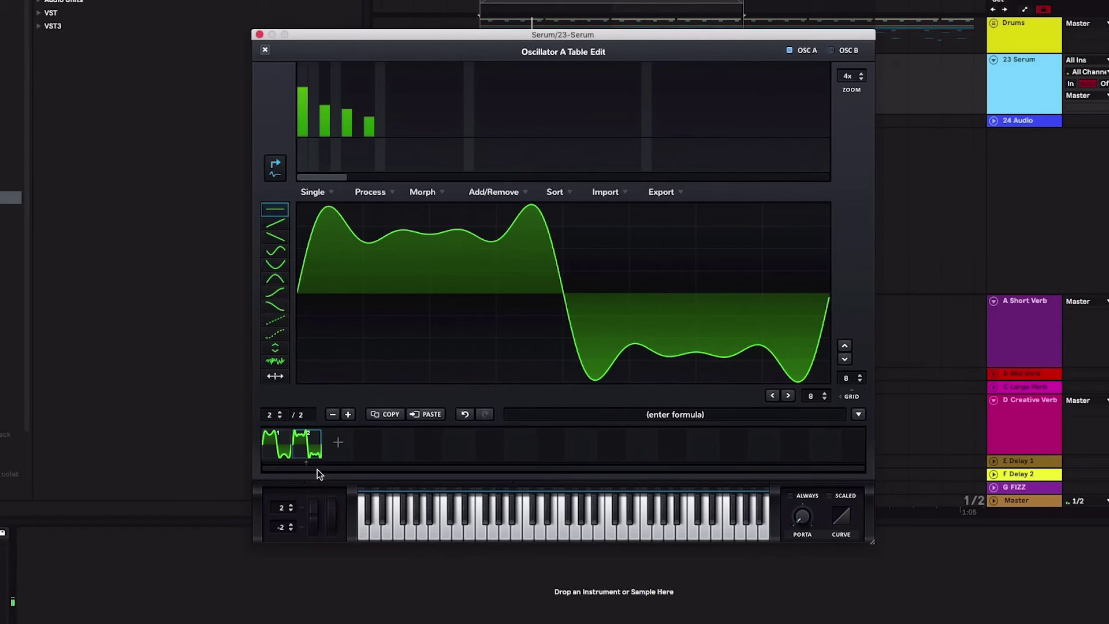
Step: Morph between the two wavetable frames with Morph - Crossfade
left_click(283, 445)
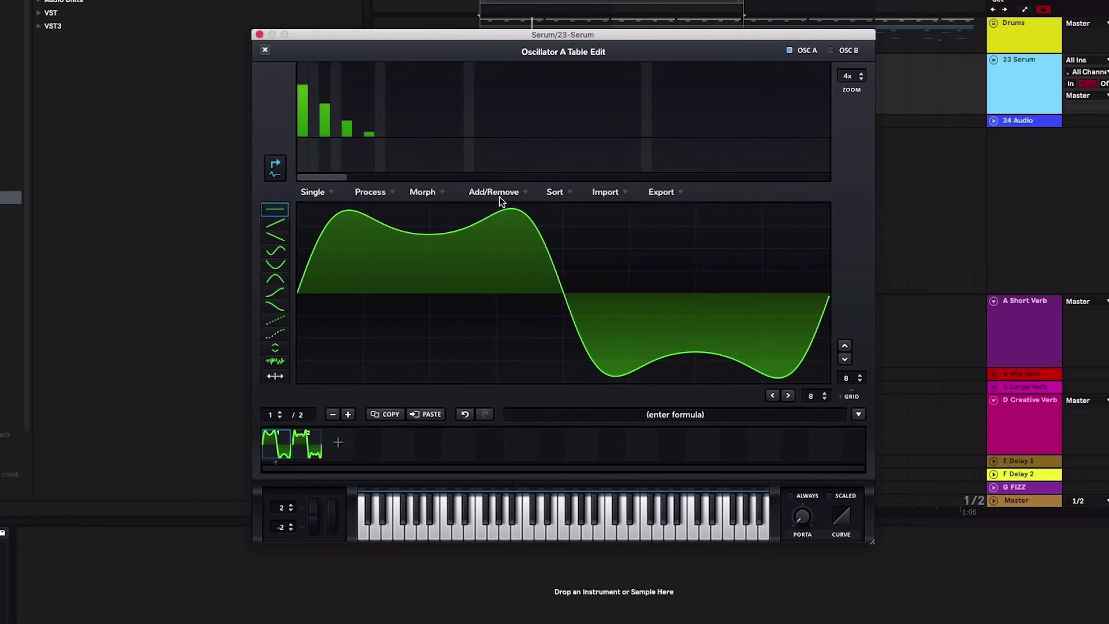
left_click(435, 182)
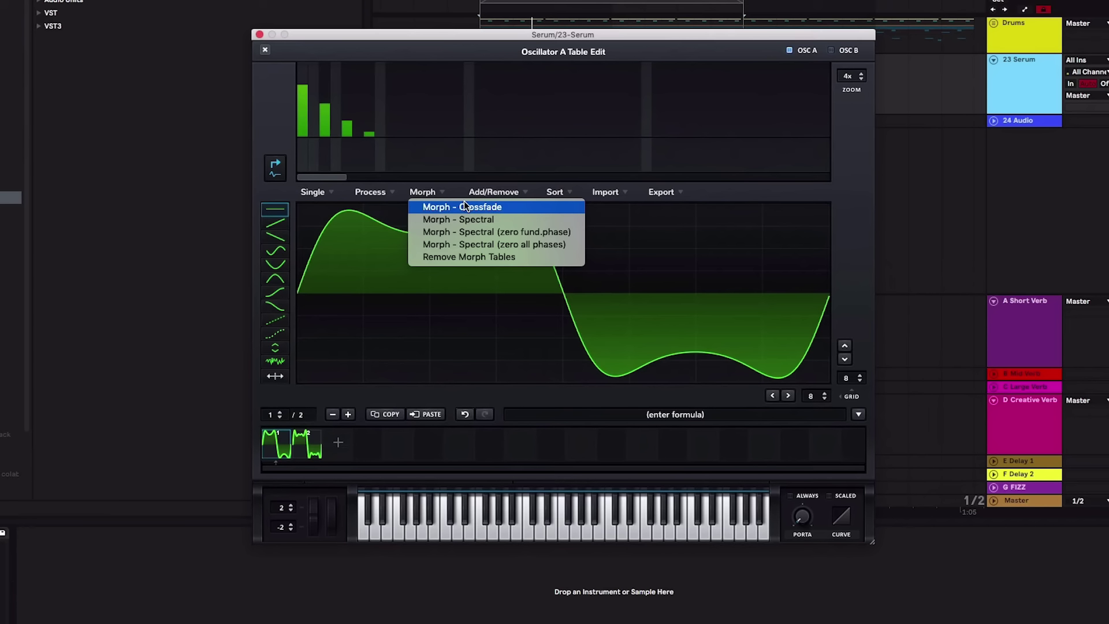
left_click(464, 202)
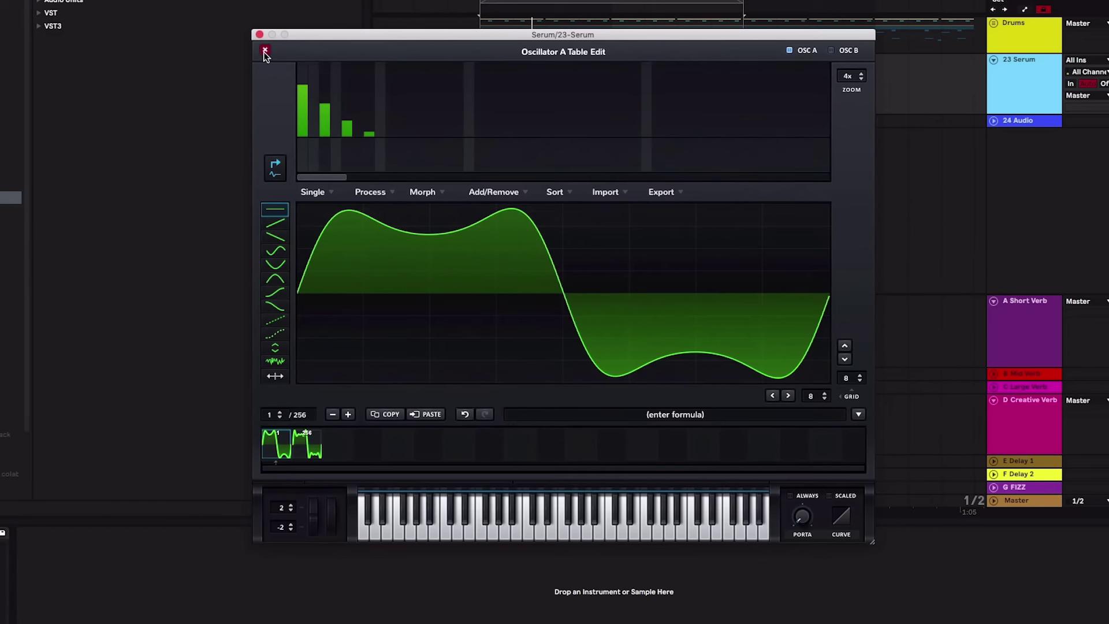
Step: Close the wavetable editor and raise oscillator A's wavetable position to the last frame
left_click(265, 53)
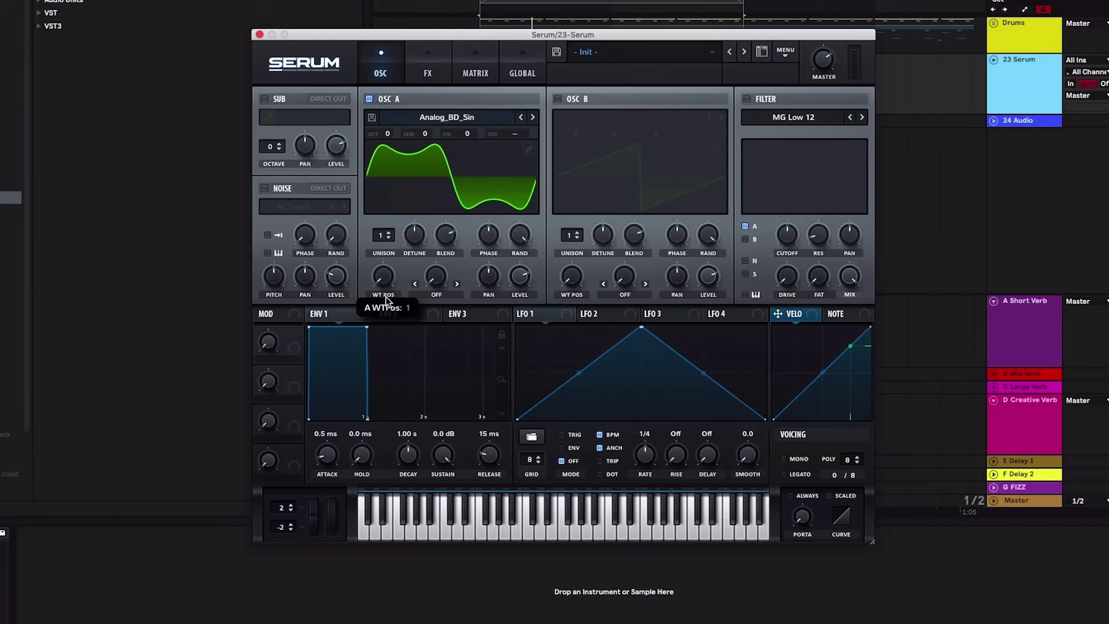
left_click_drag(385, 299, 408, 141)
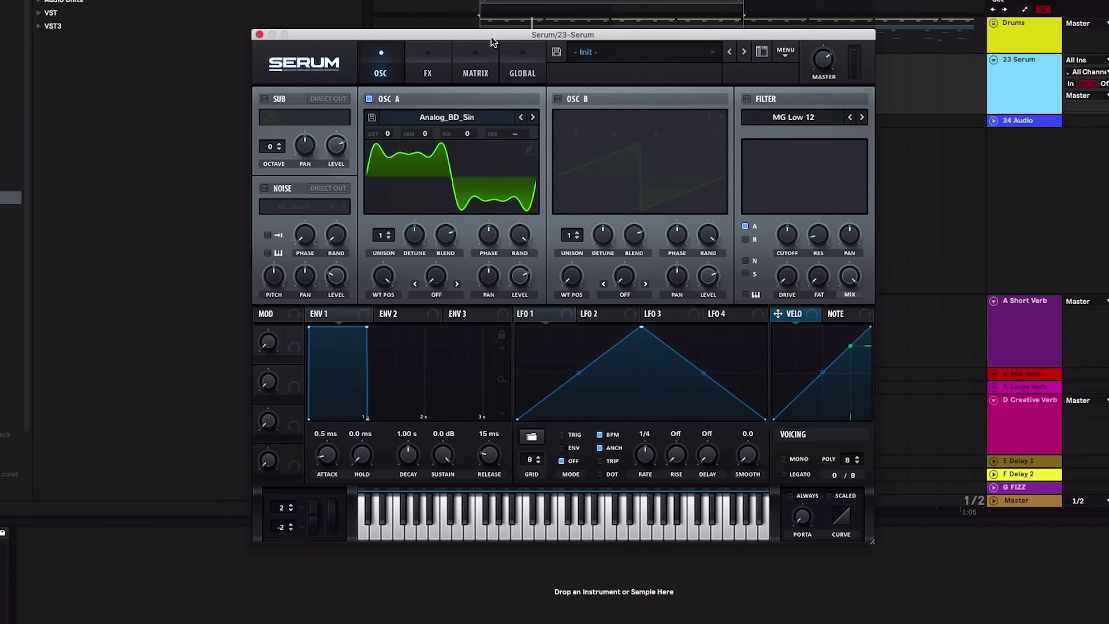
Step: Return oscillator A's wavetable position to the first frame and save the custom wavetable as Producertech
left_click_drag(391, 271, 388, 324)
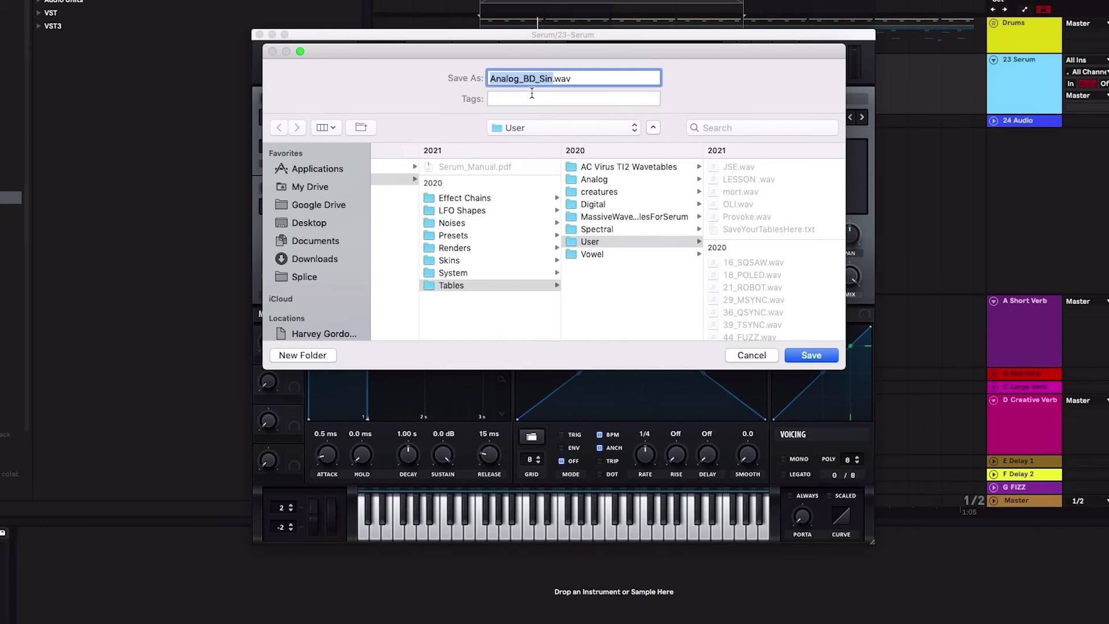
type("Producertech")
key("Return")
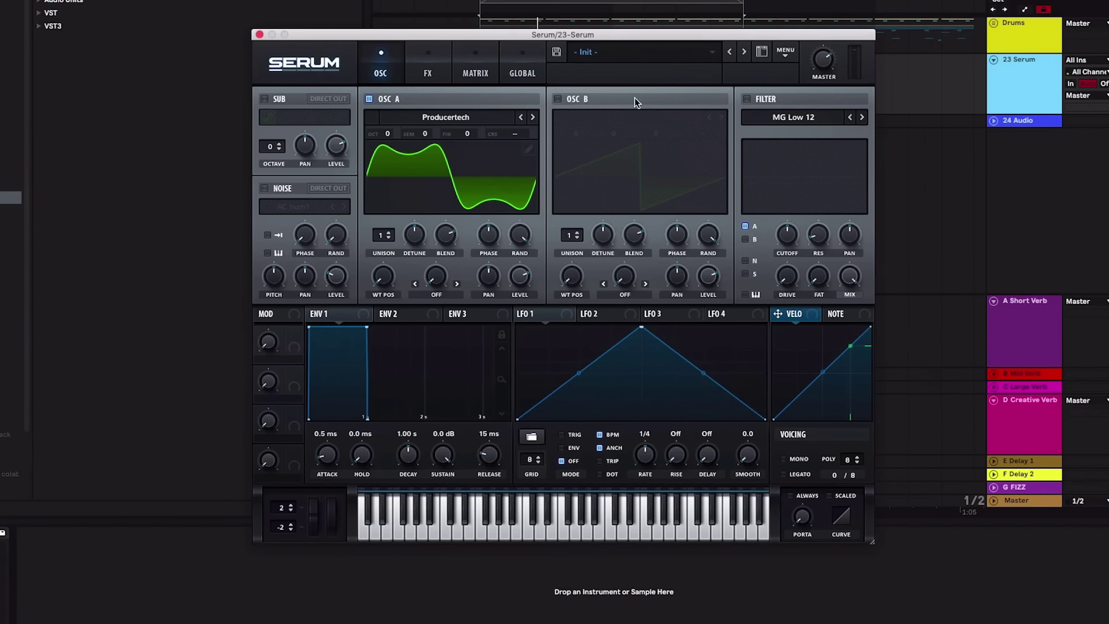
Step: Enable oscillator B and load the Producertech wavetable from the User tables into it
left_click(558, 99)
left_click(606, 118)
mouse_move(693, 208)
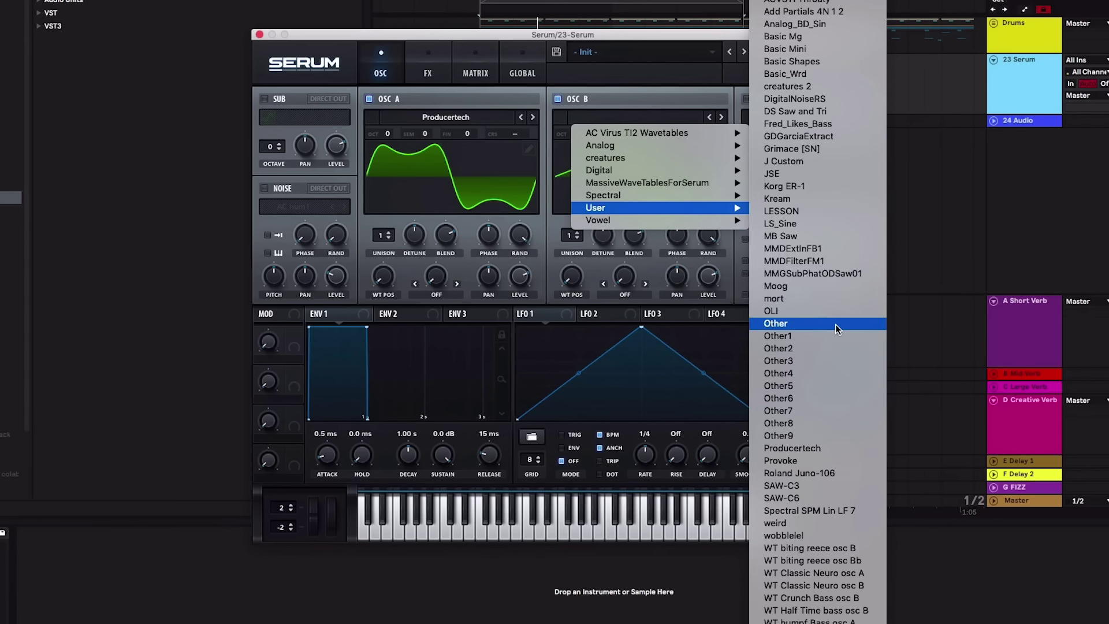
left_click(832, 448)
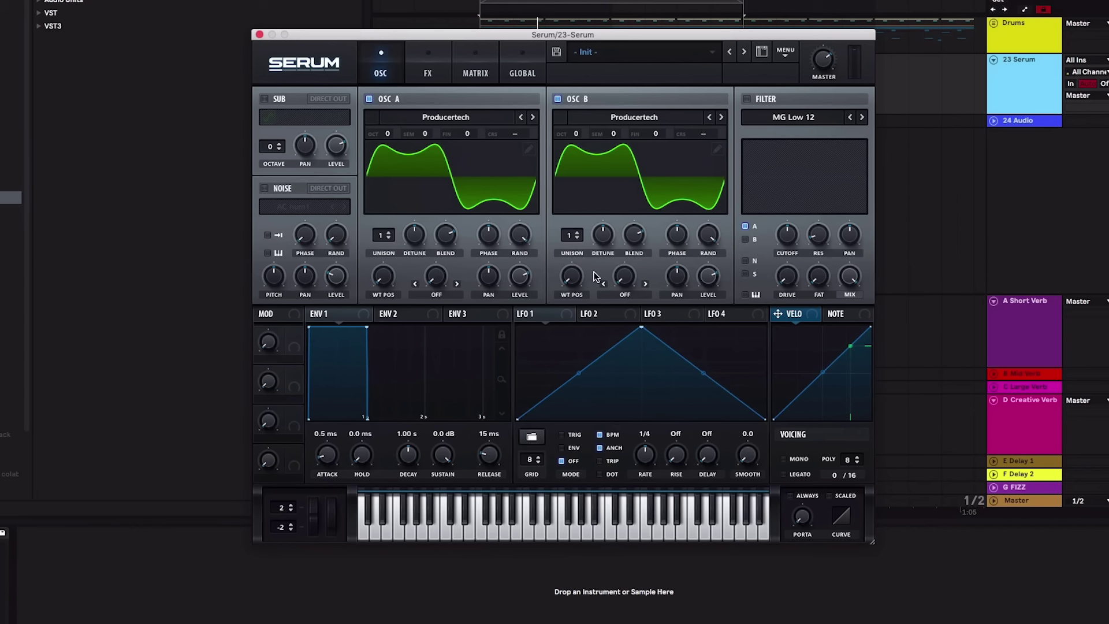
Step: Toggle playback and turn down oscillator B's level
key("space")
left_click(1042, 501)
left_click(994, 100)
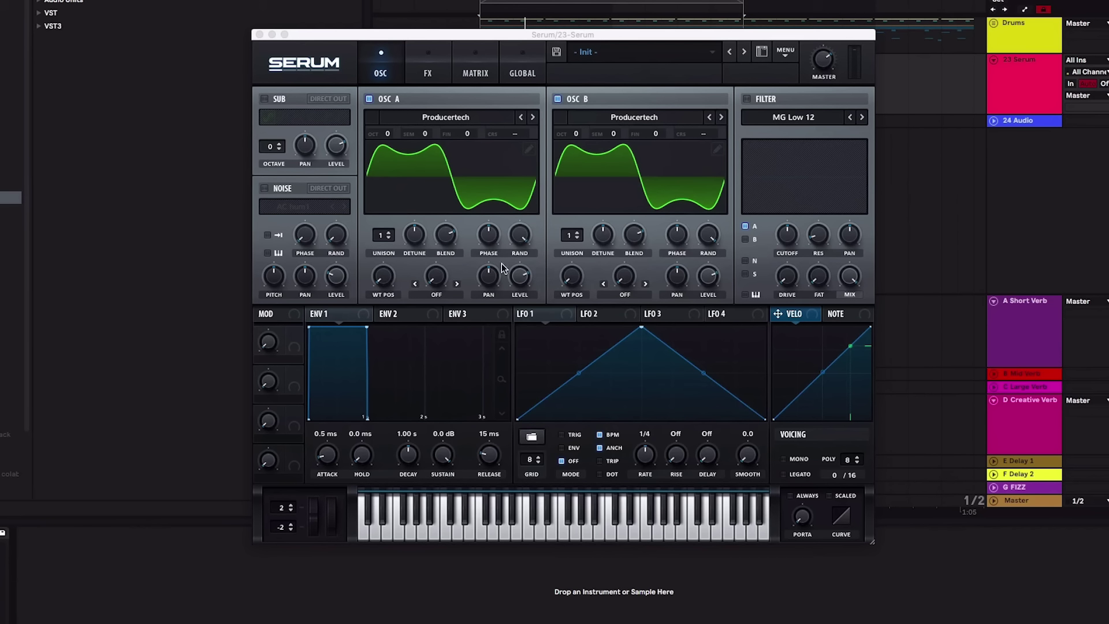
left_click(710, 279)
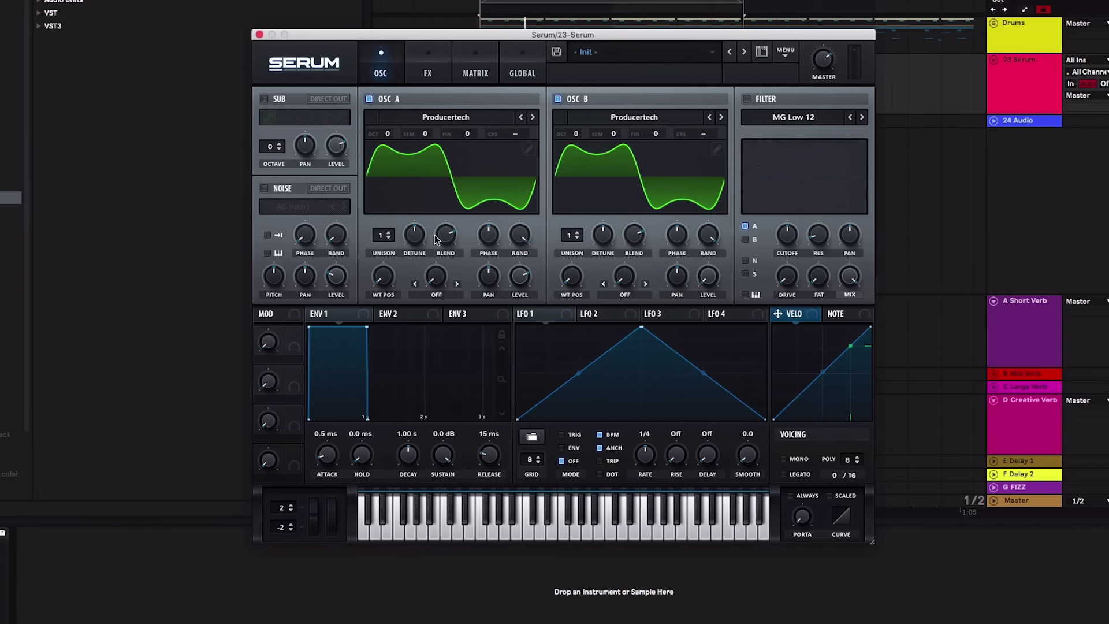
Step: Set oscillator A's unison to 4 voices, reduce its detune and slightly raise its level
left_click_drag(378, 237, 386, 213)
left_click_drag(828, 62, 828, 45)
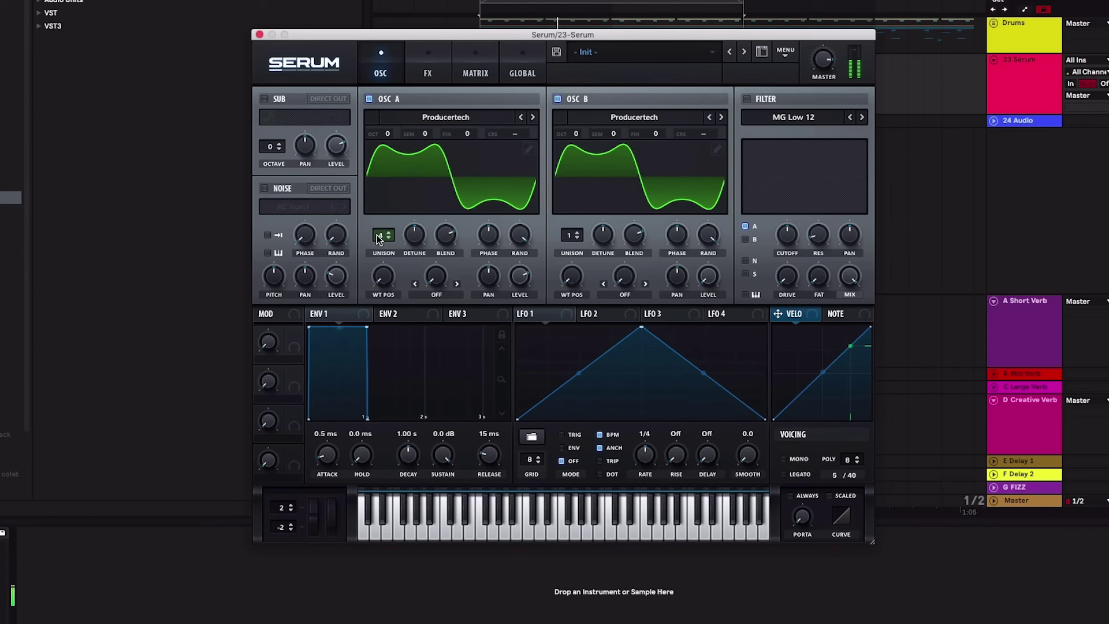
left_click_drag(428, 236, 421, 265)
left_click_drag(519, 291, 519, 288)
left_click_drag(422, 234, 387, 381)
left_click(1019, 100)
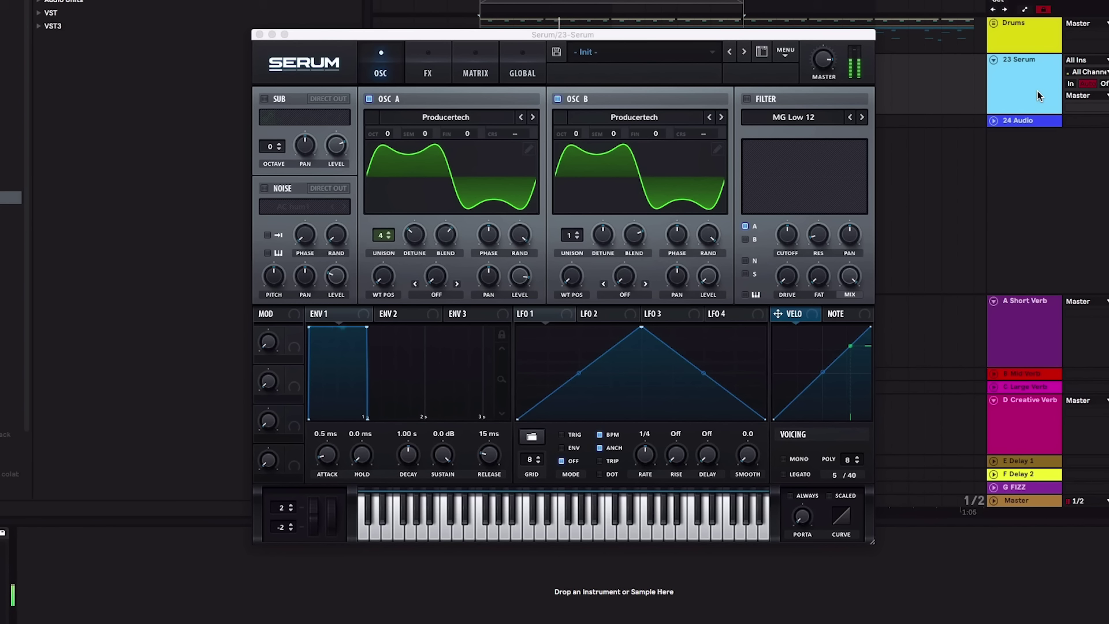
Step: Reshape LFO 2 into a single rising ramp with a concave curve and set its rate to 1 bar
left_click(599, 314)
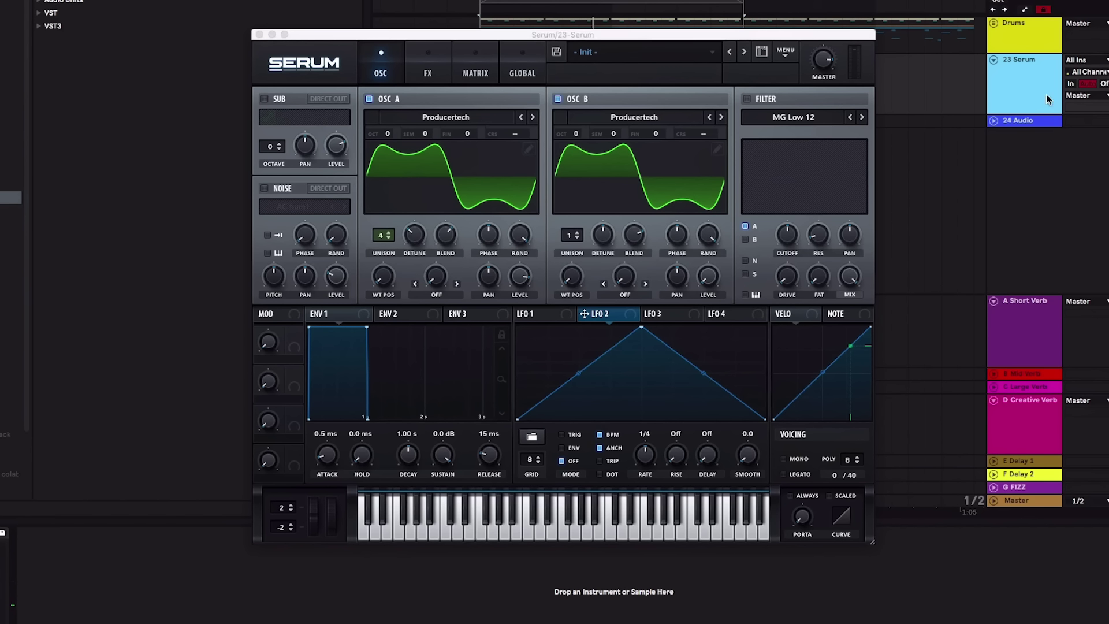
left_click(1049, 100)
left_click(1014, 489)
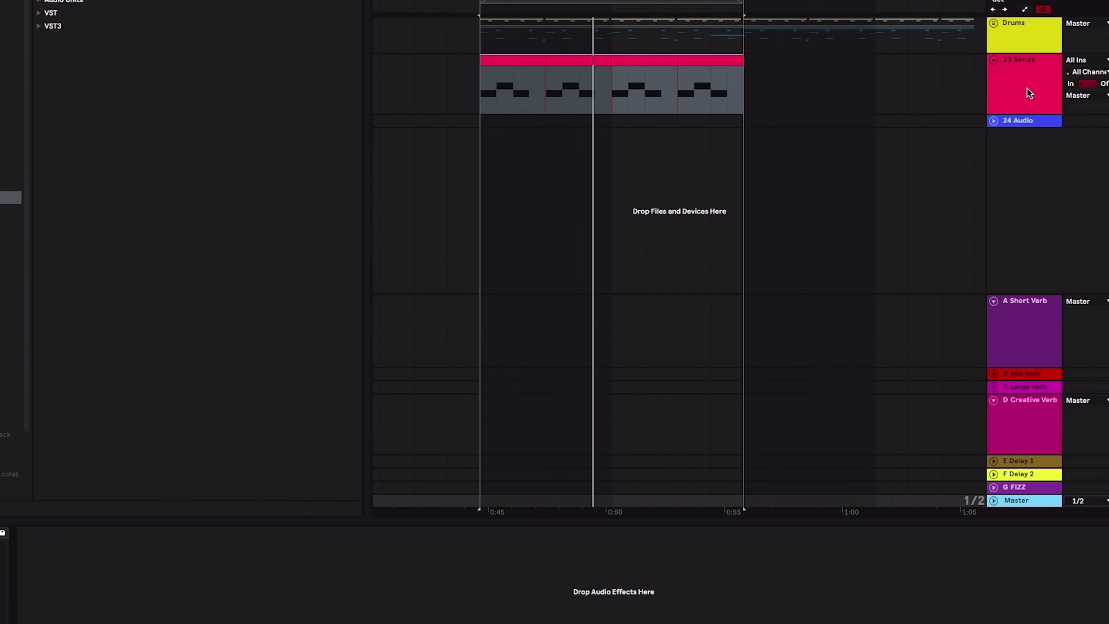
left_click(1009, 89)
mouse_move(641, 328)
left_mouse_down()
mouse_move(570, 313)
mouse_move(601, 327)
mouse_move(648, 323)
mouse_move(639, 319)
left_mouse_up()
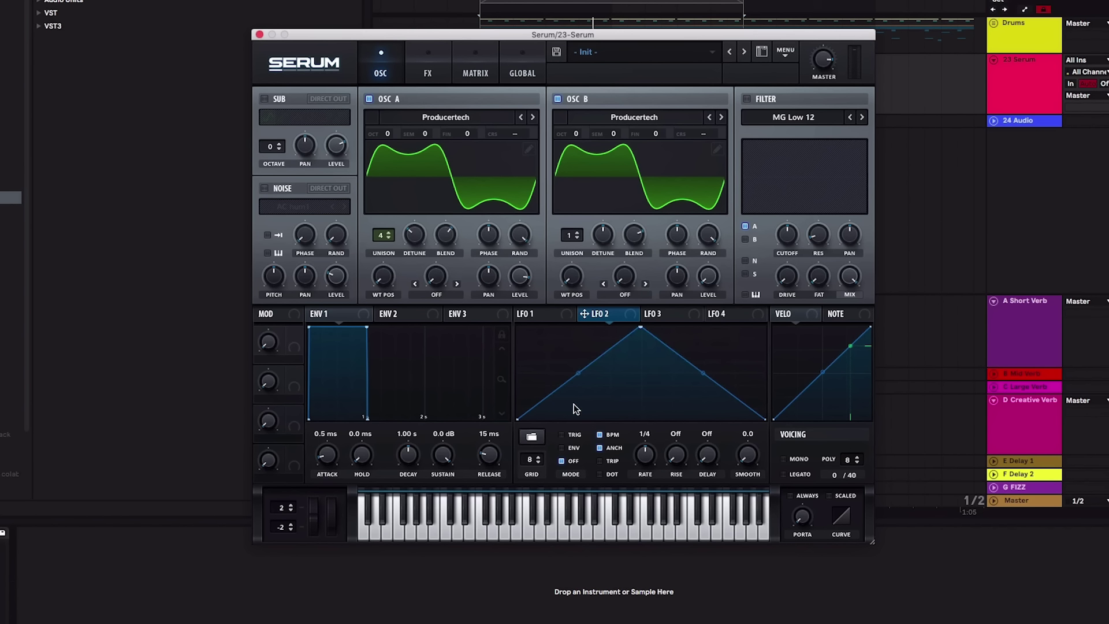
left_click_drag(642, 328, 637, 390)
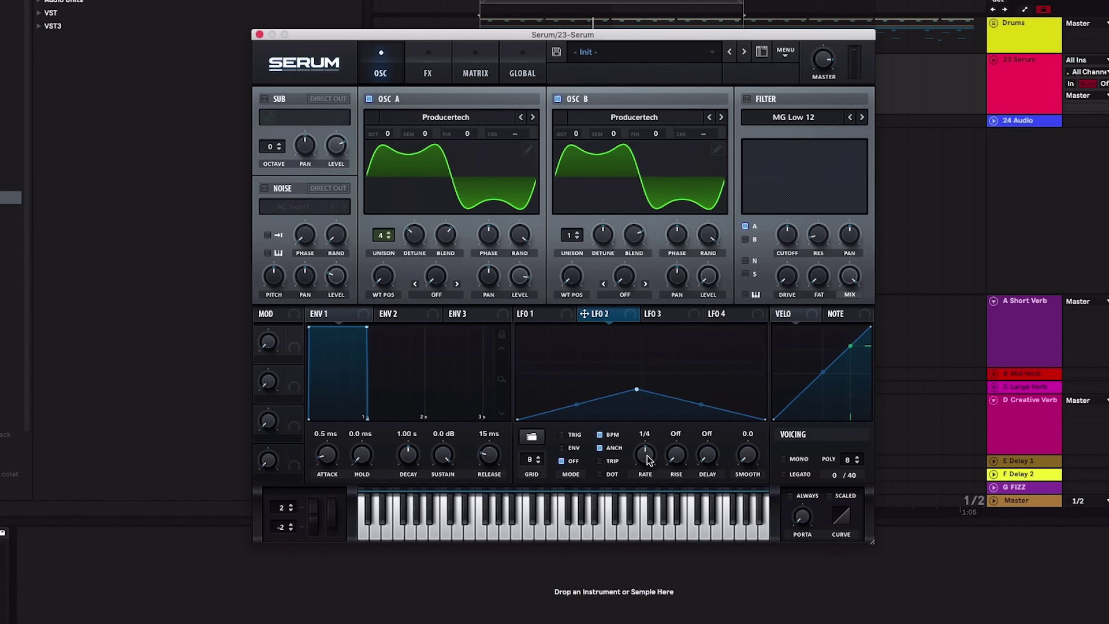
mouse_move(648, 461)
left_mouse_down()
mouse_move(648, 441)
mouse_move(646, 458)
left_mouse_up()
left_click_drag(638, 385, 840, 329)
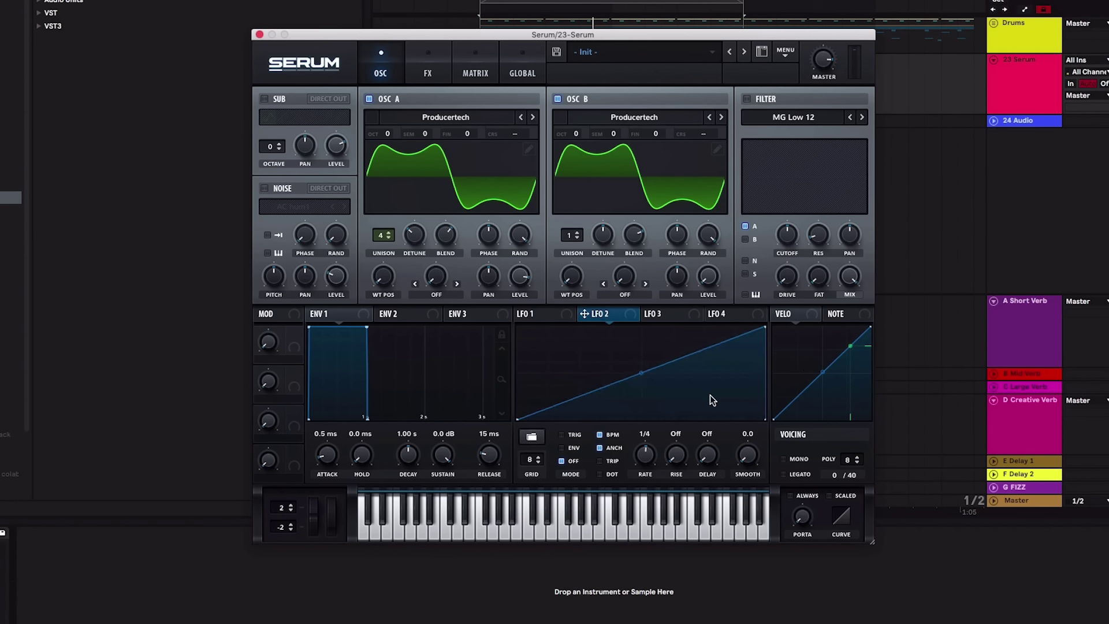
left_click_drag(641, 373, 641, 393)
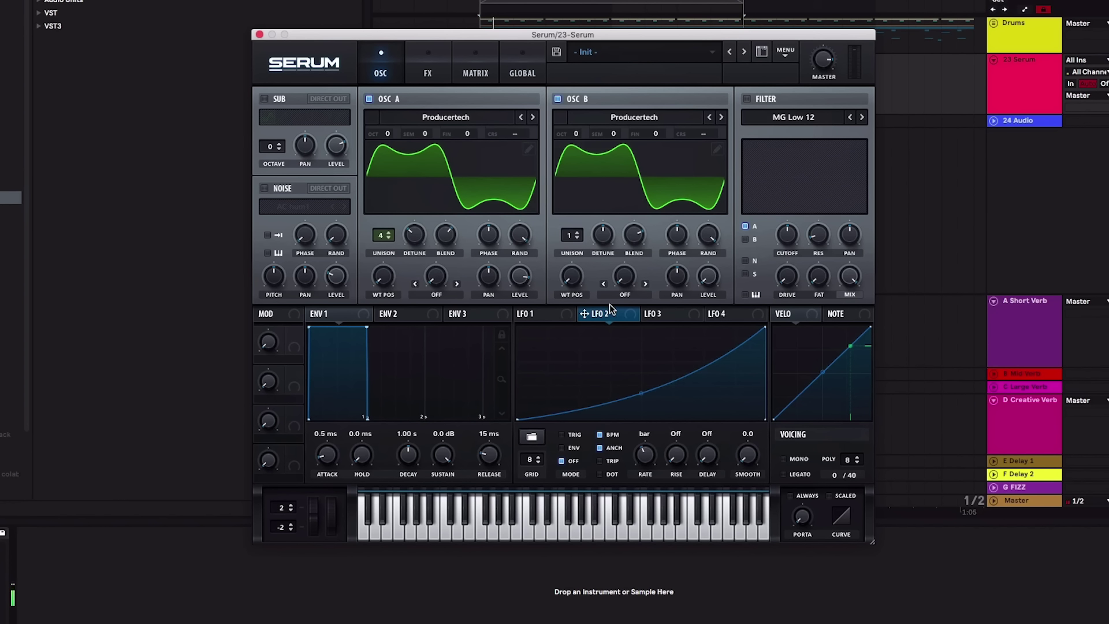
Step: Assign LFO 2 to oscillator A's warp control, set the warp mode to FM (from B) and reduce the modulation depth
left_click_drag(586, 315, 435, 289)
left_click(436, 295)
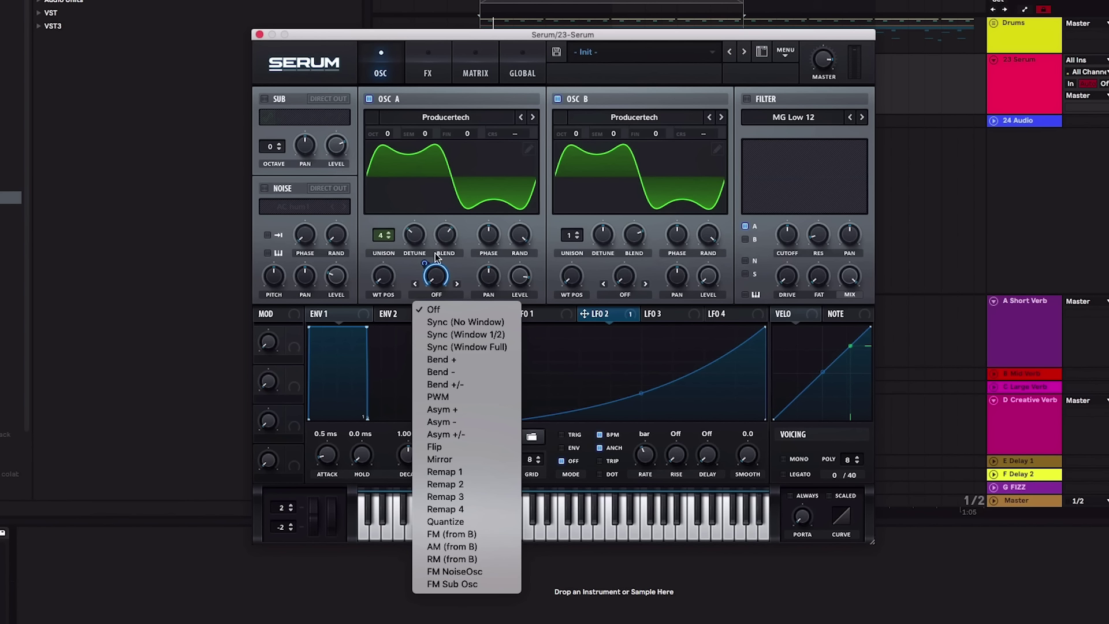
left_click(477, 536)
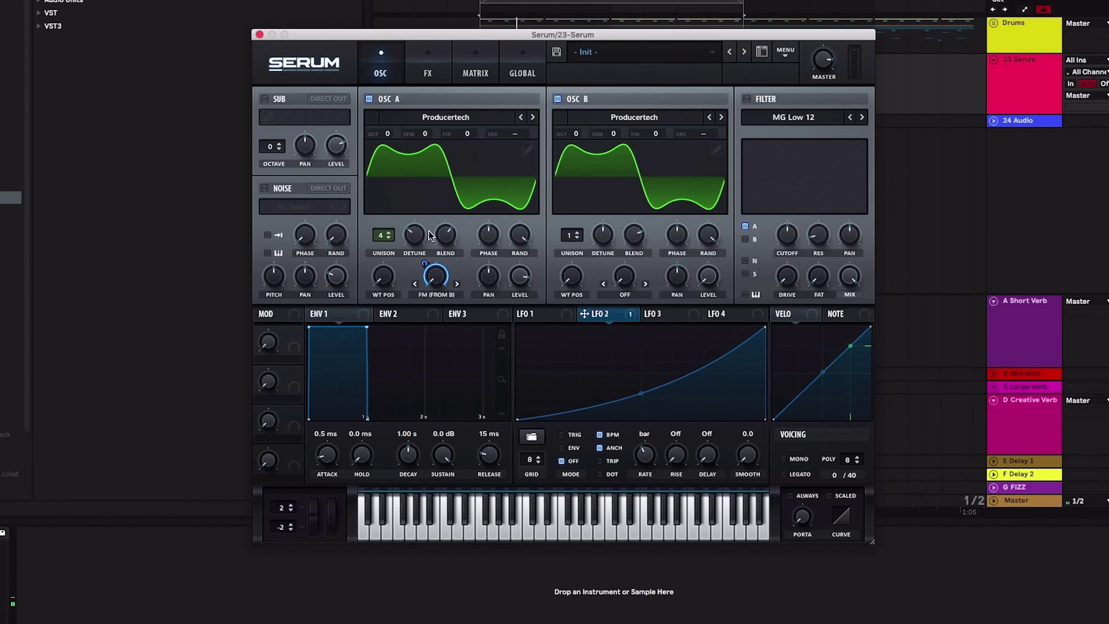
left_click_drag(425, 264, 428, 319)
Step: Set oscillator B's octave to +2 and slow LFO 2's rate to 4 bar while the loop plays
left_click_drag(585, 130, 584, 111)
key("space")
left_click_drag(653, 472, 644, 463)
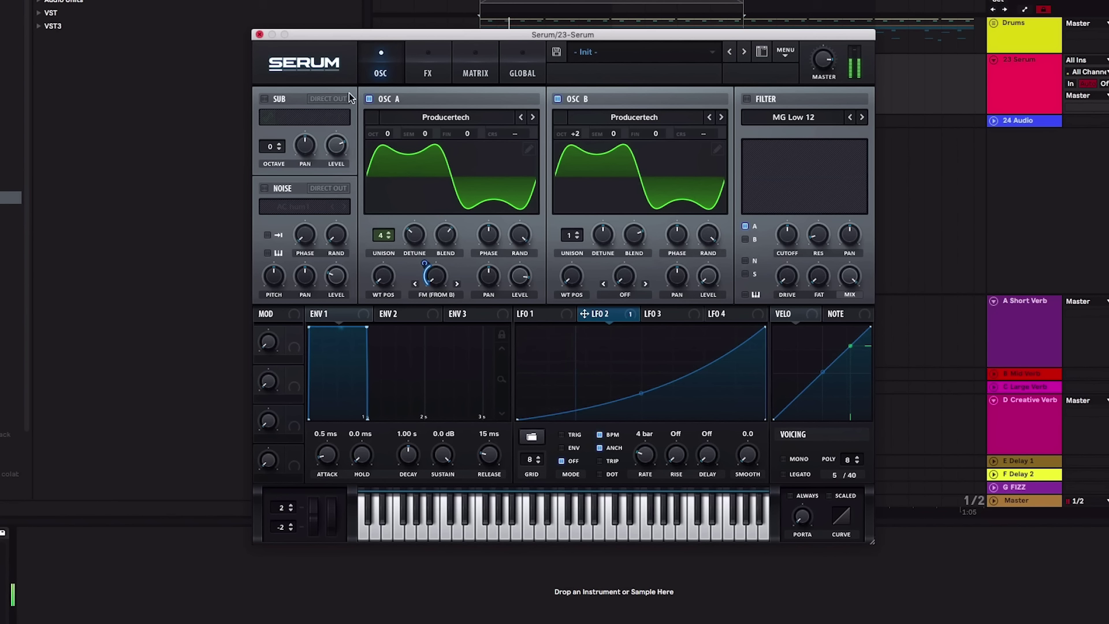